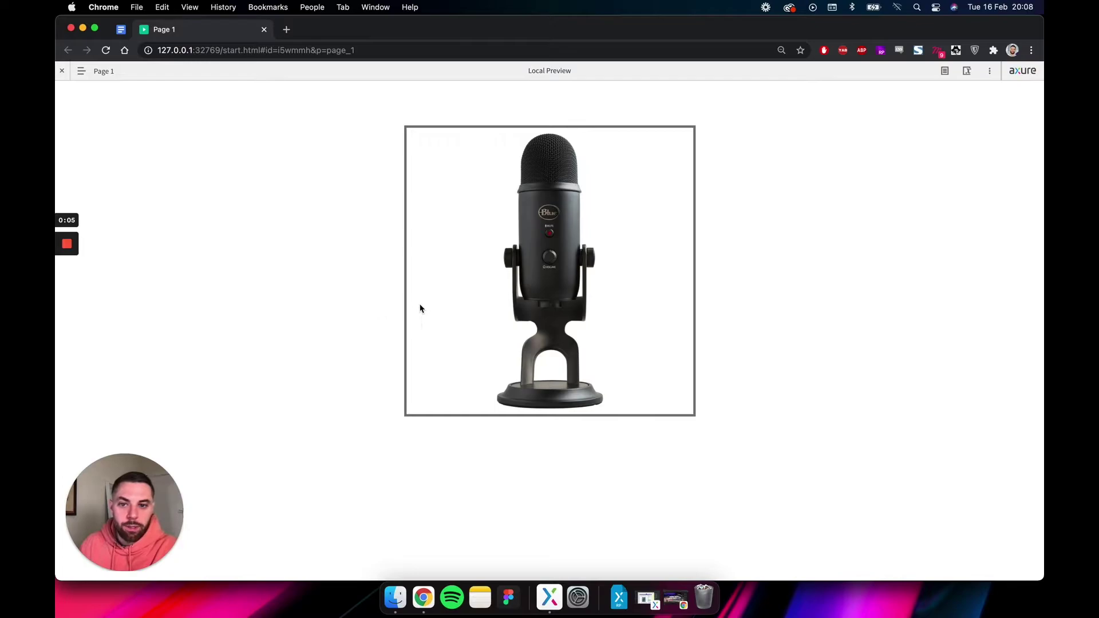
In the Chrome preview, zoom the microphone and pan down to its base and the Blue logo.
mouse_move(590, 190)
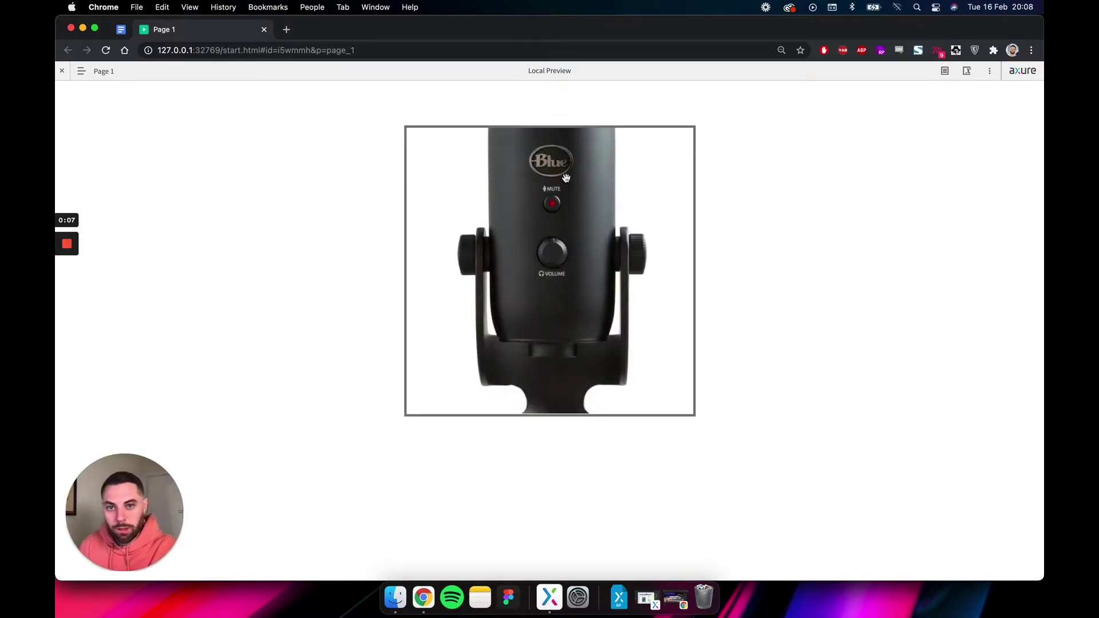
left_click_drag(565, 178, 491, 286)
left_click_drag(492, 336, 571, 226)
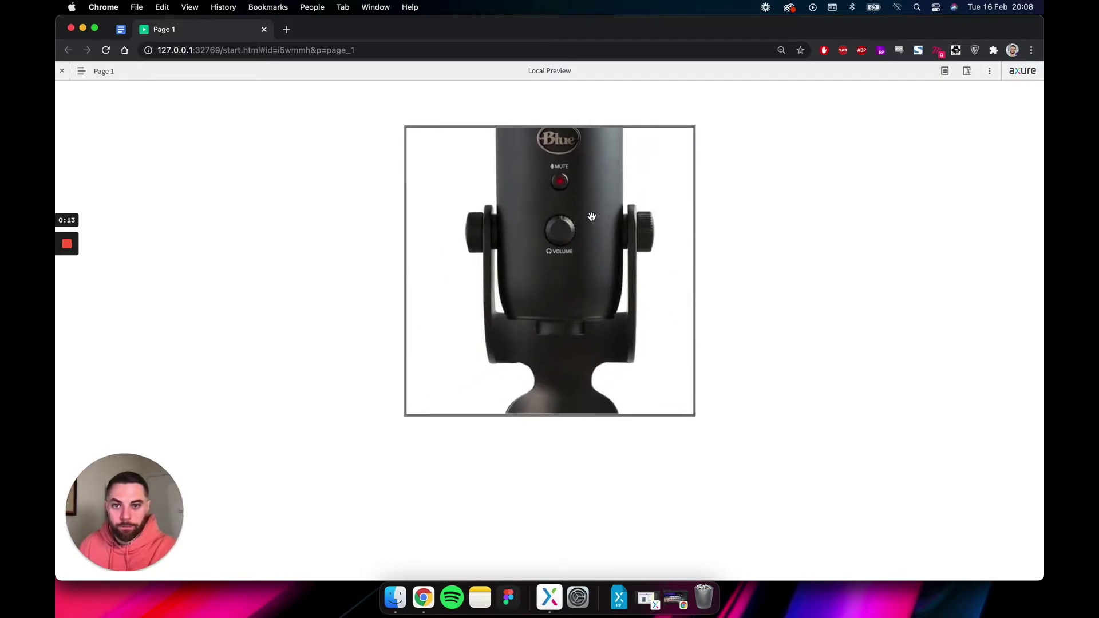
left_click(572, 189)
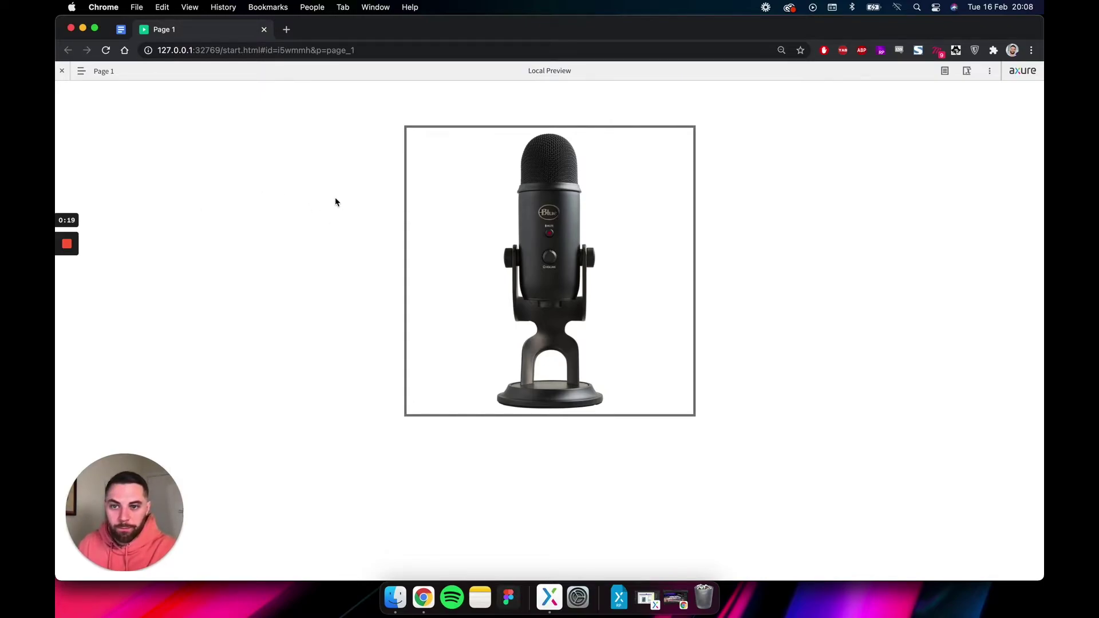
mouse_move(554, 234)
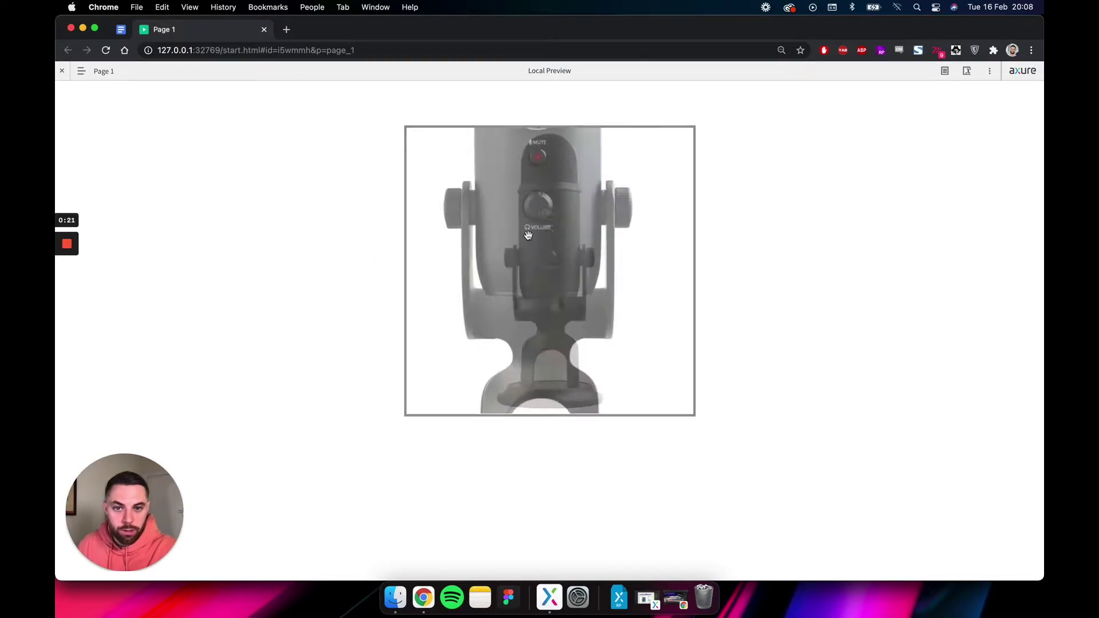
left_click_drag(554, 234, 576, 279)
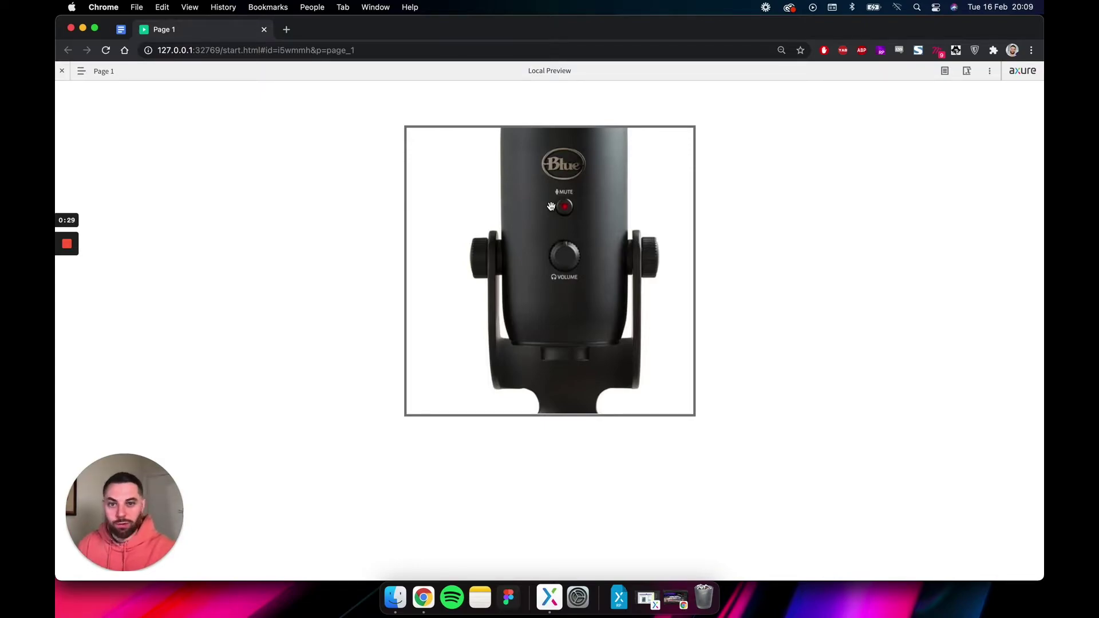
Retrigger the zoom, pan up and left, then bring up the 'zoom and drag 2' Axure file.
left_click(358, 170)
left_click(597, 284)
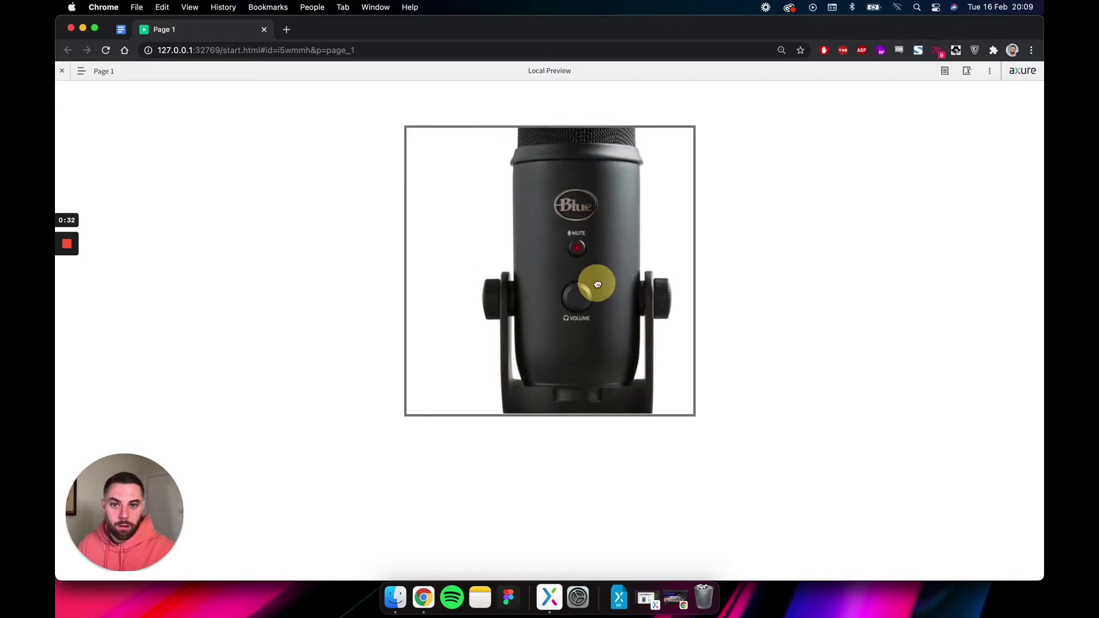
left_click_drag(597, 284, 579, 262)
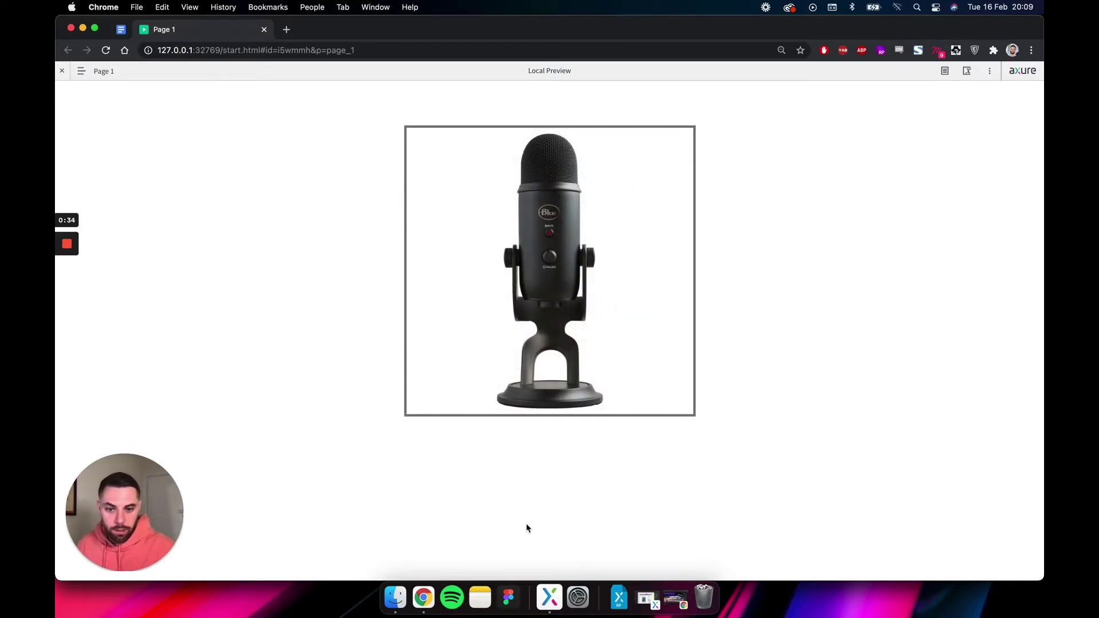
left_click(549, 597)
Convert the microphone image into a dynamic panel with Create Dynamic Panel.
left_click(369, 181)
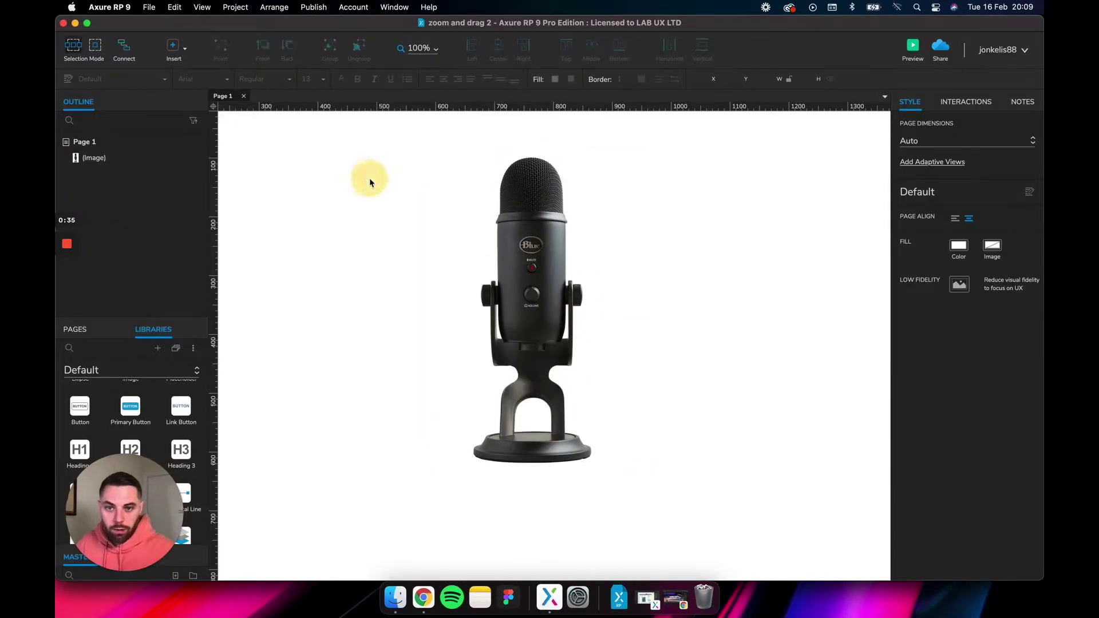
left_click(544, 271)
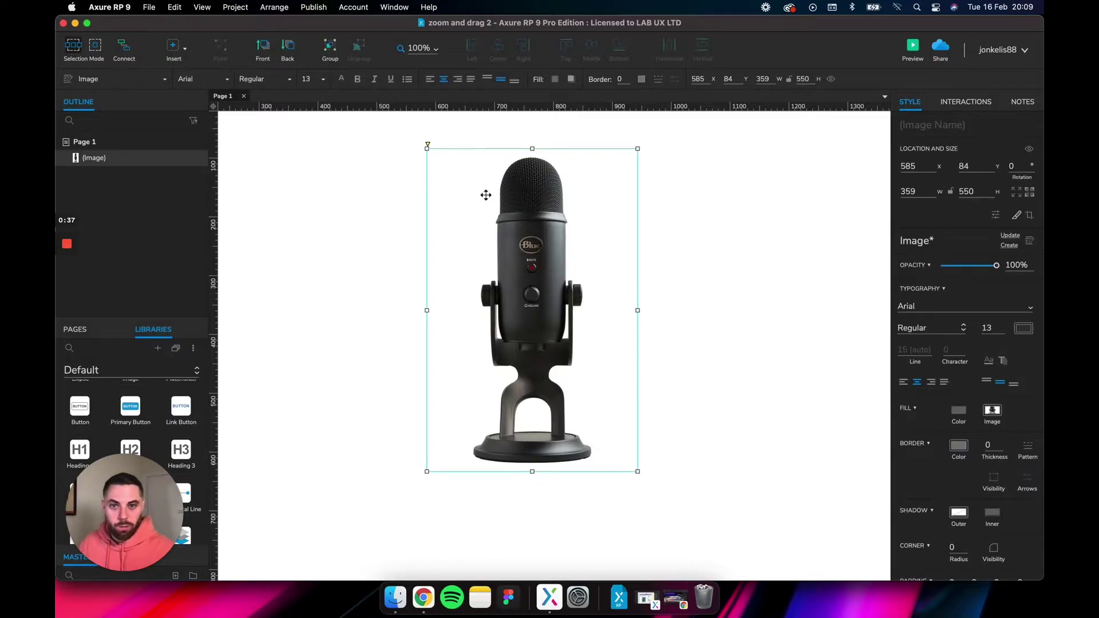
left_click(964, 192)
left_click(736, 245)
left_click(597, 253)
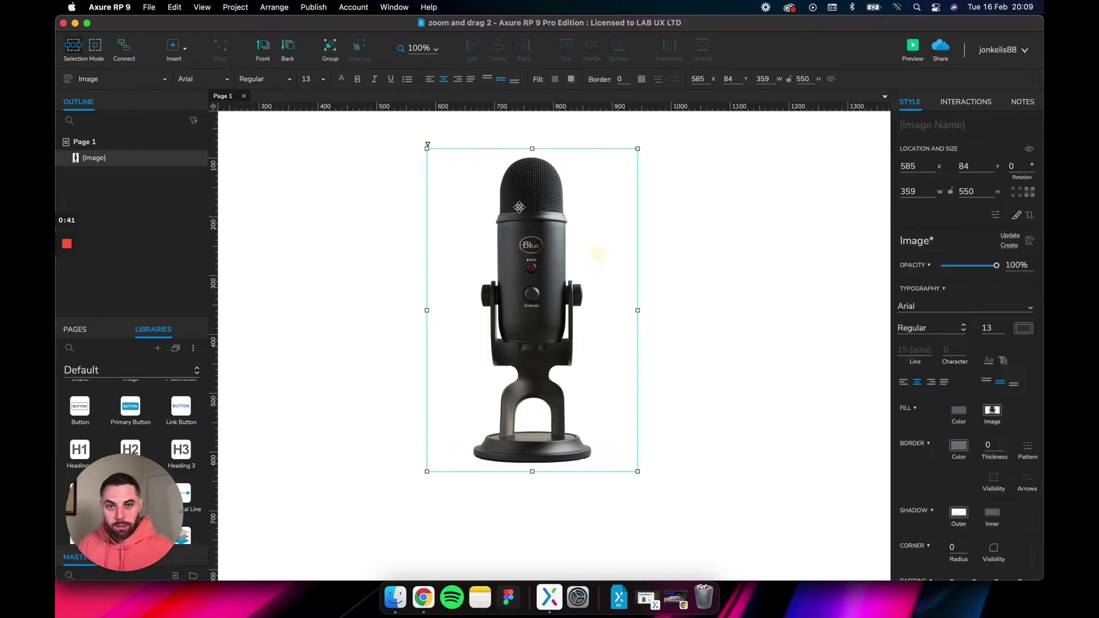
right_click(518, 207)
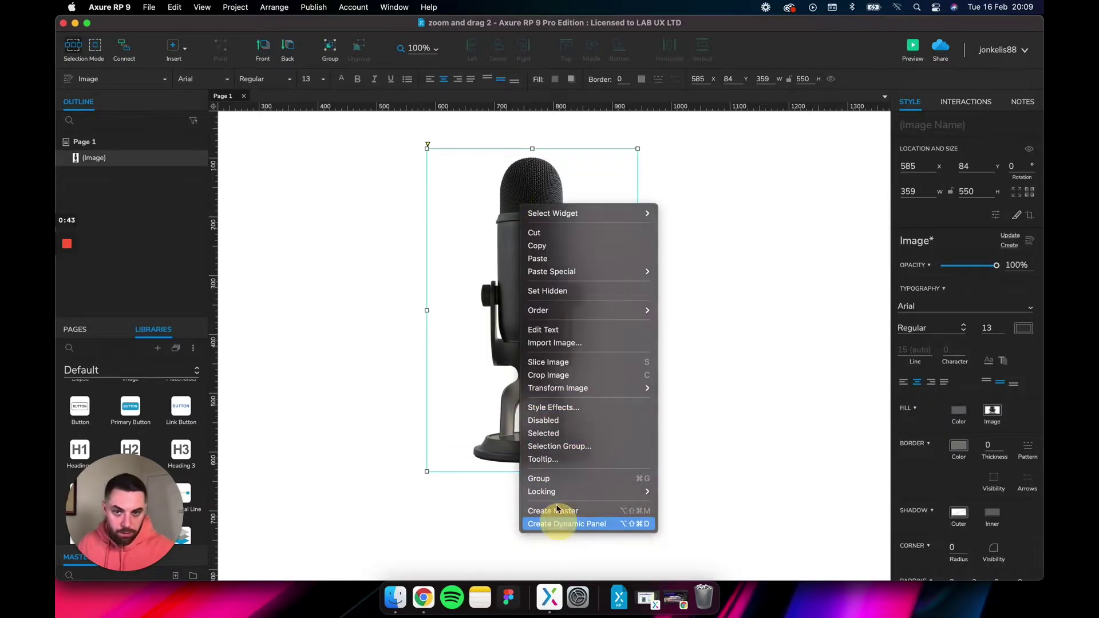
left_click(558, 524)
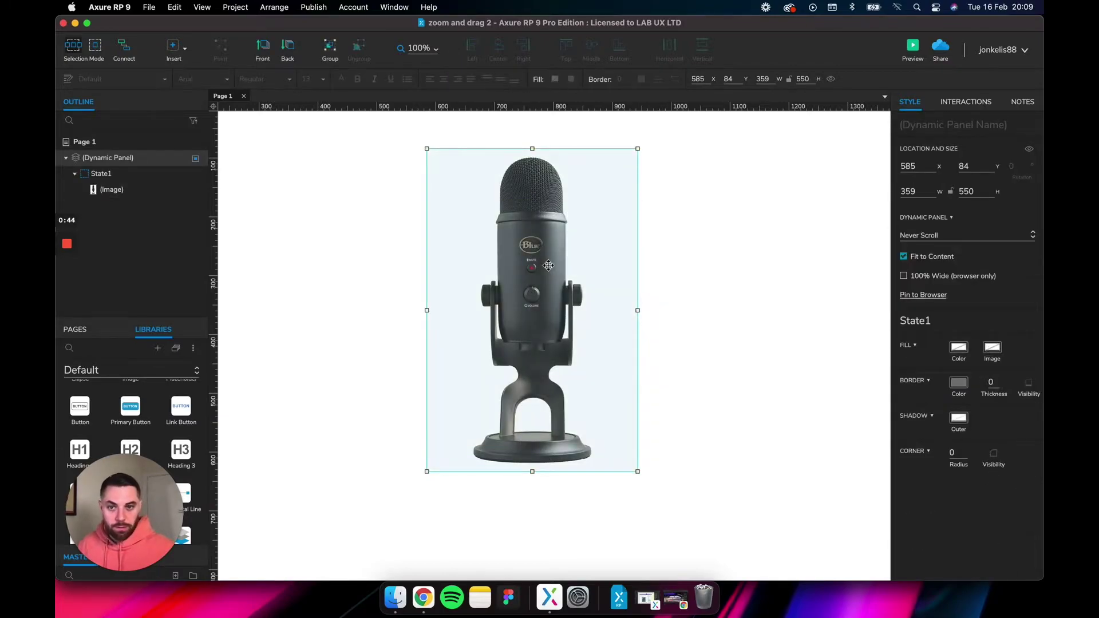
Set the panel width to 550 and its border thickness to 5.
left_click(919, 193)
type("550")
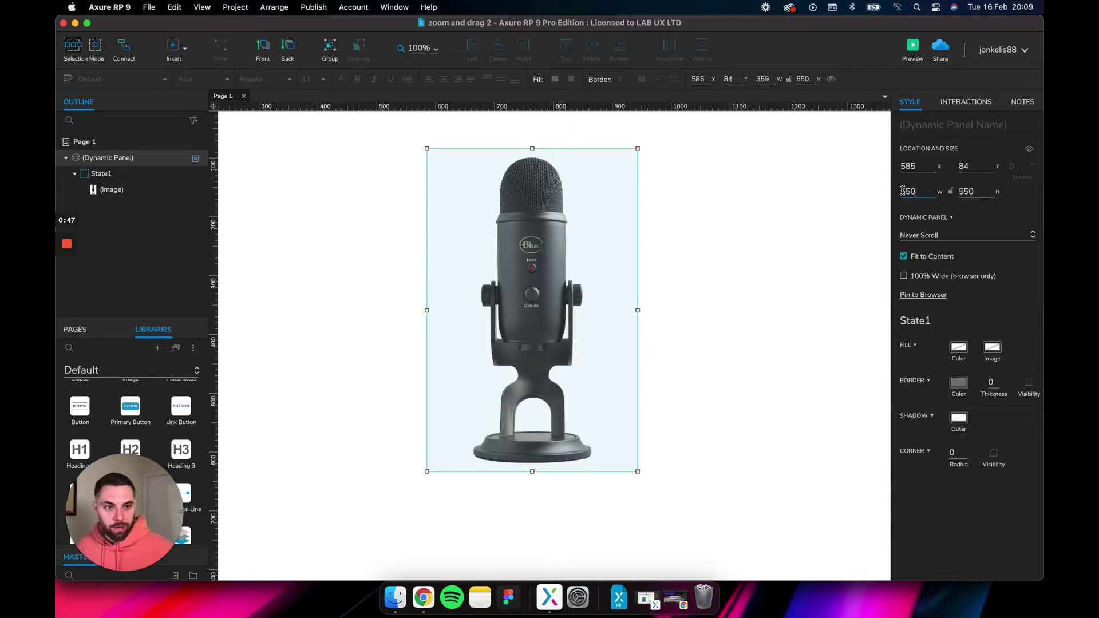
key("Return")
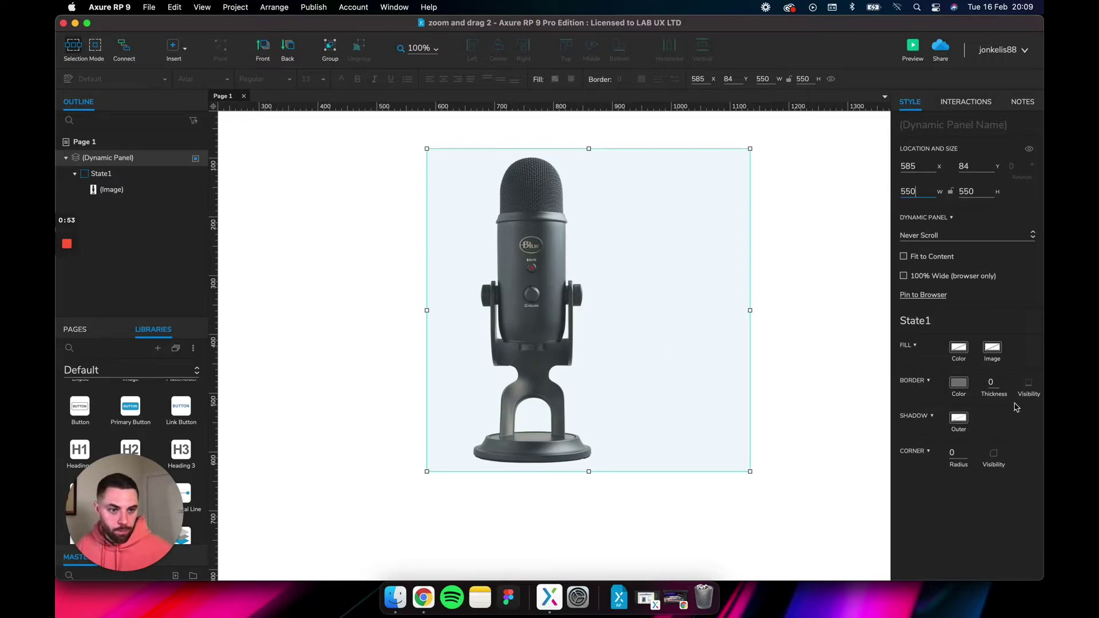
left_click(998, 383)
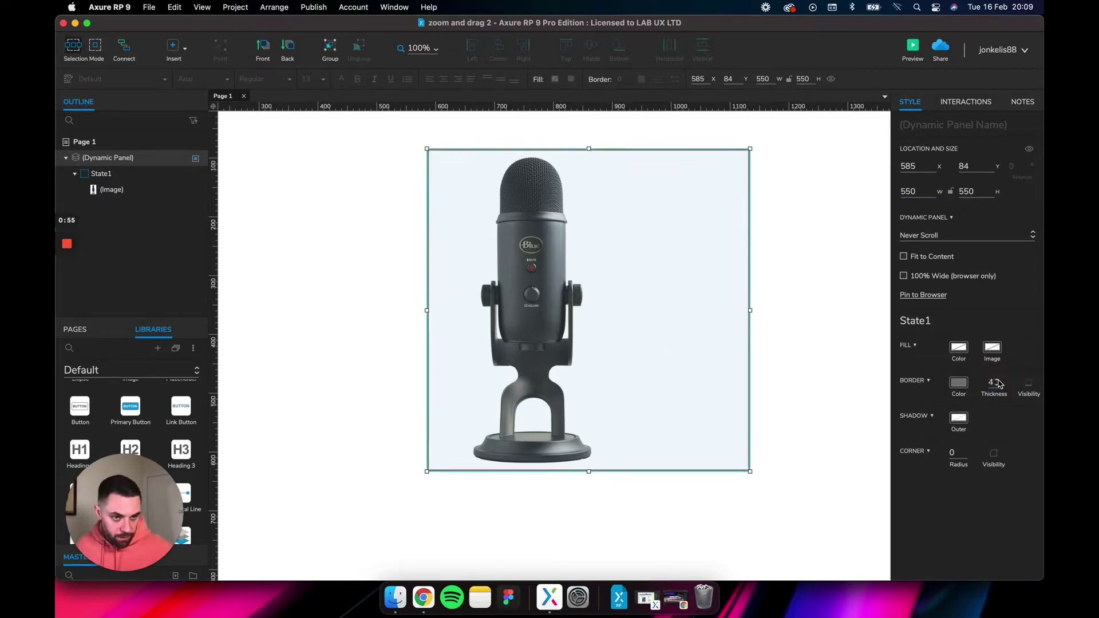
left_click(998, 383)
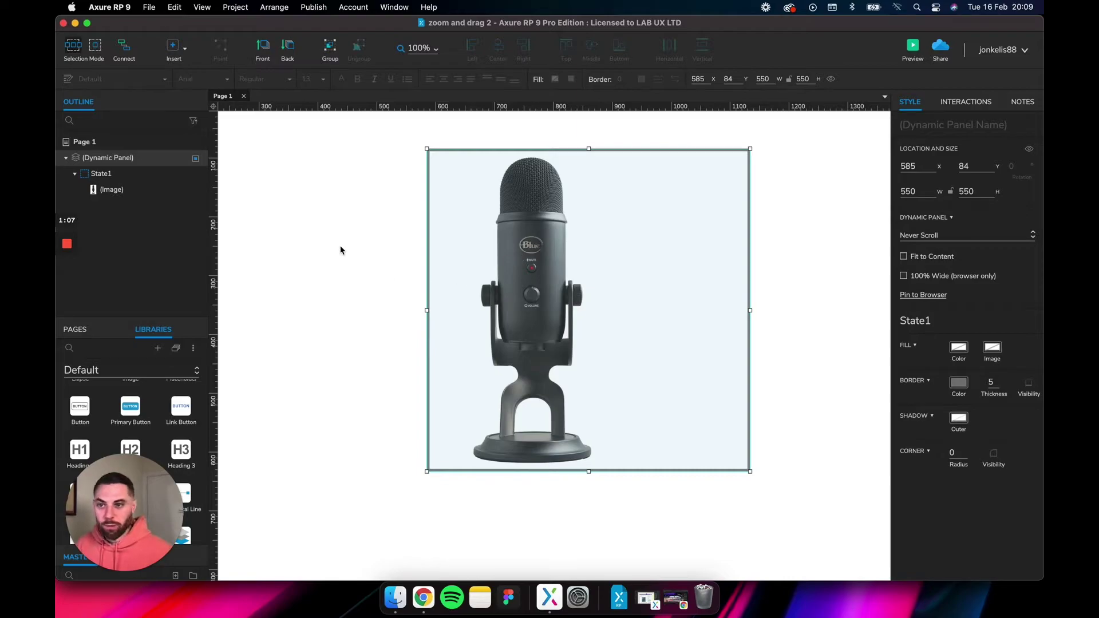
Centre the microphone image inside the panel's state by moving it right.
left_click(364, 203)
double_click(569, 245)
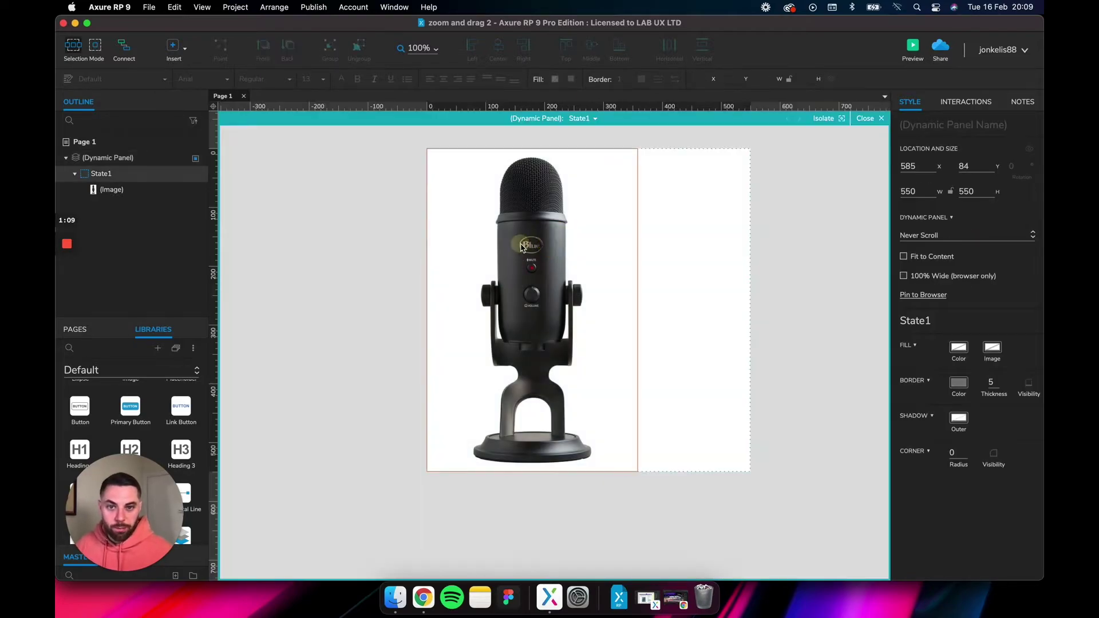
left_click(523, 296)
left_click_drag(522, 295, 578, 298)
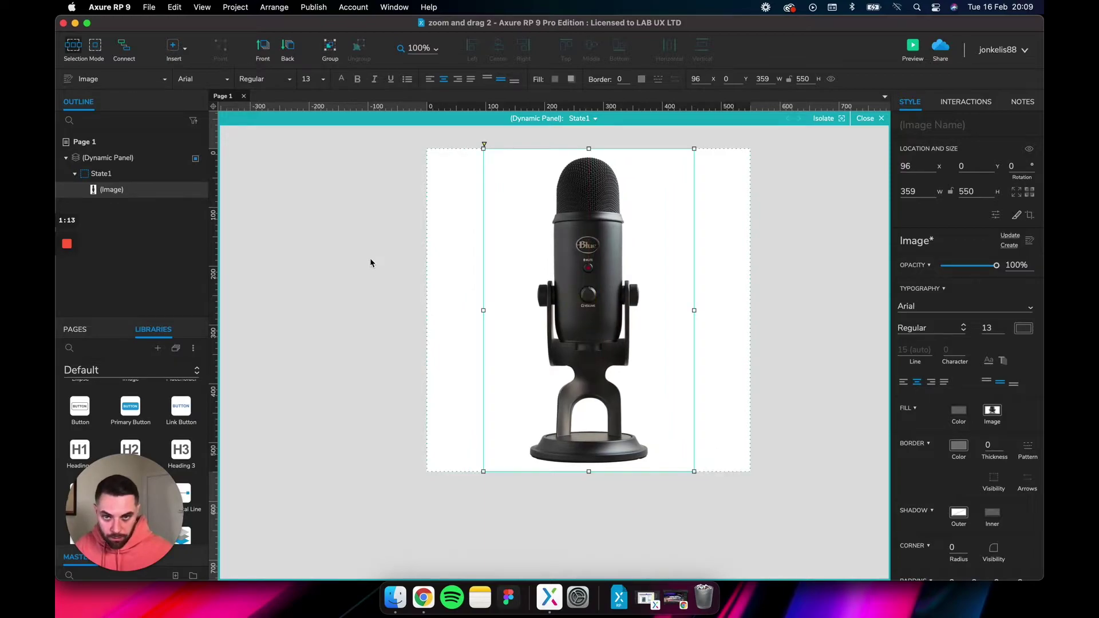
Rename the dynamic panel to 'img' and State1 to 'default'.
left_click(107, 159)
double_click(107, 160)
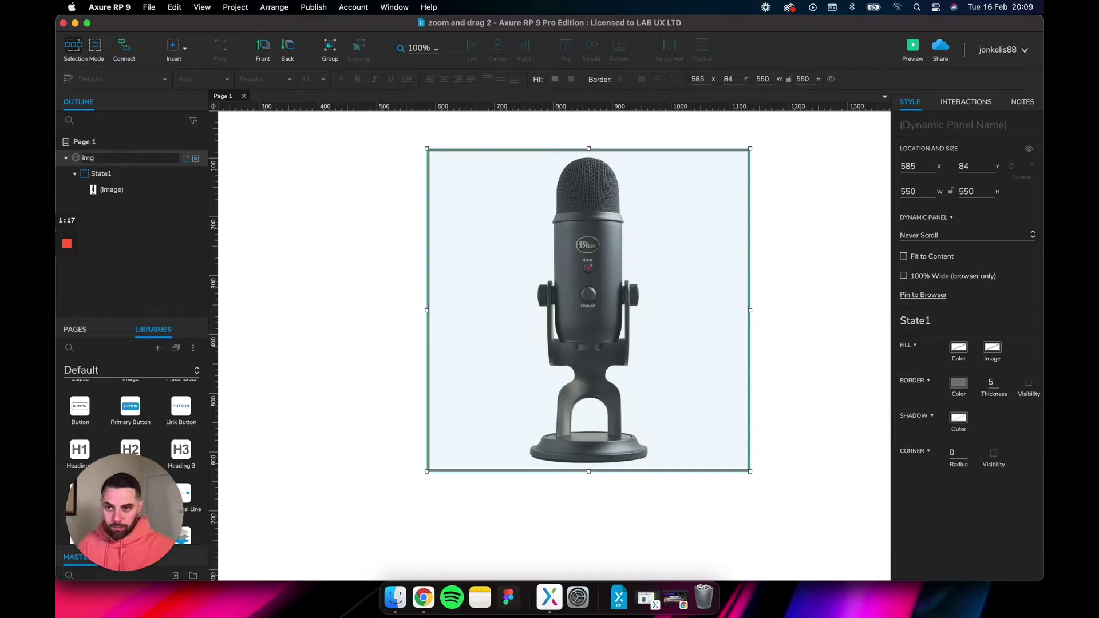
type("img")
key("Return")
double_click(109, 173)
left_click(108, 174)
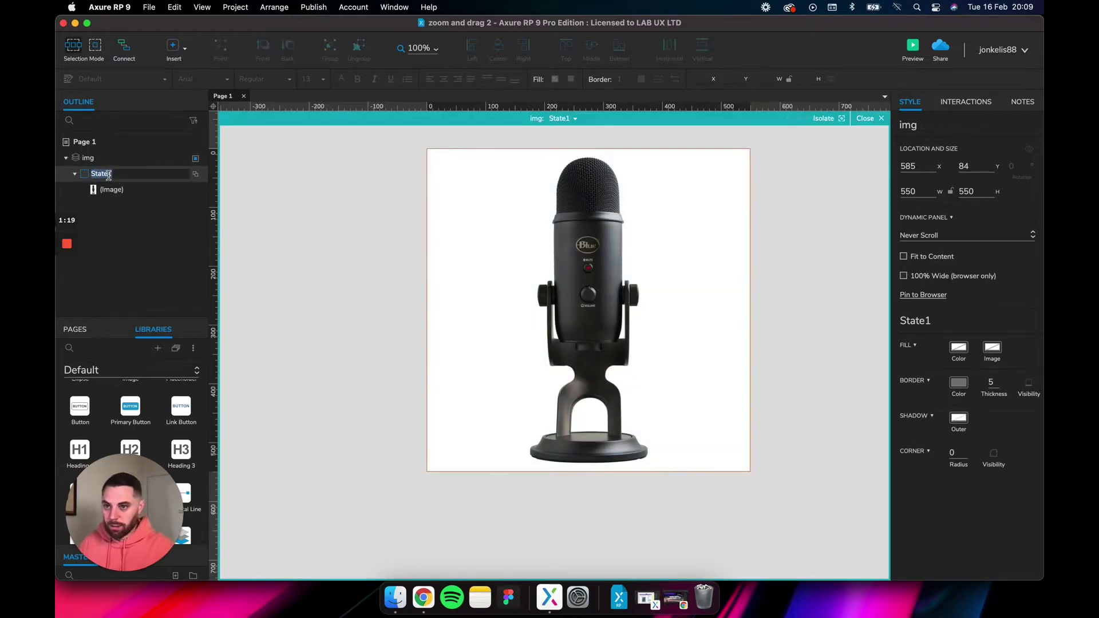
type("default")
key("Return")
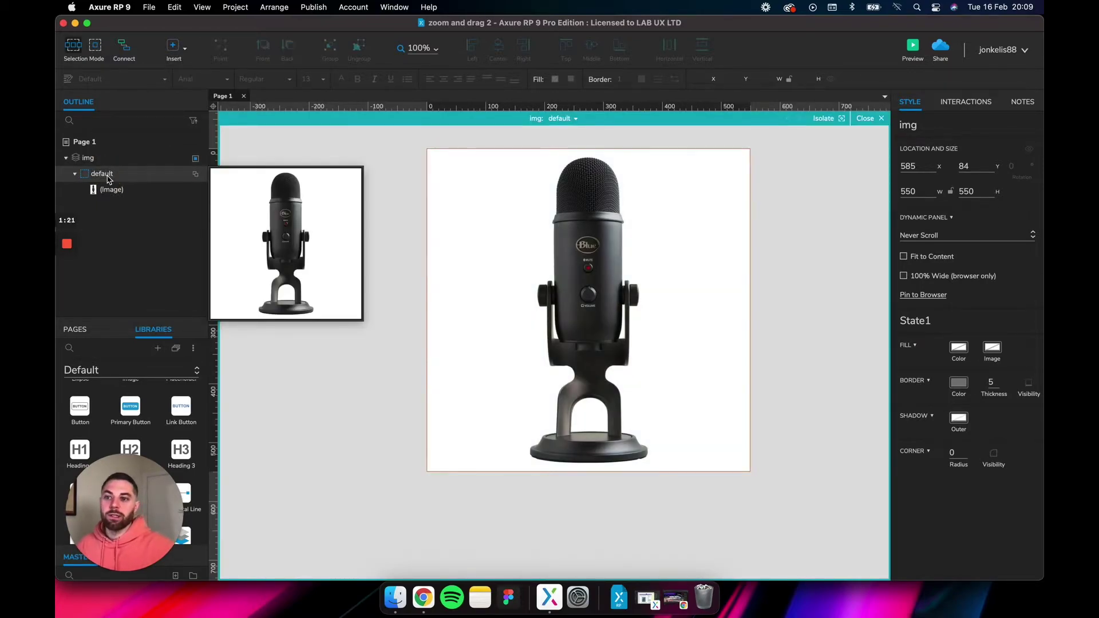
Duplicate the default state as a new state named 'zoom'.
right_click(109, 175)
left_click(128, 195)
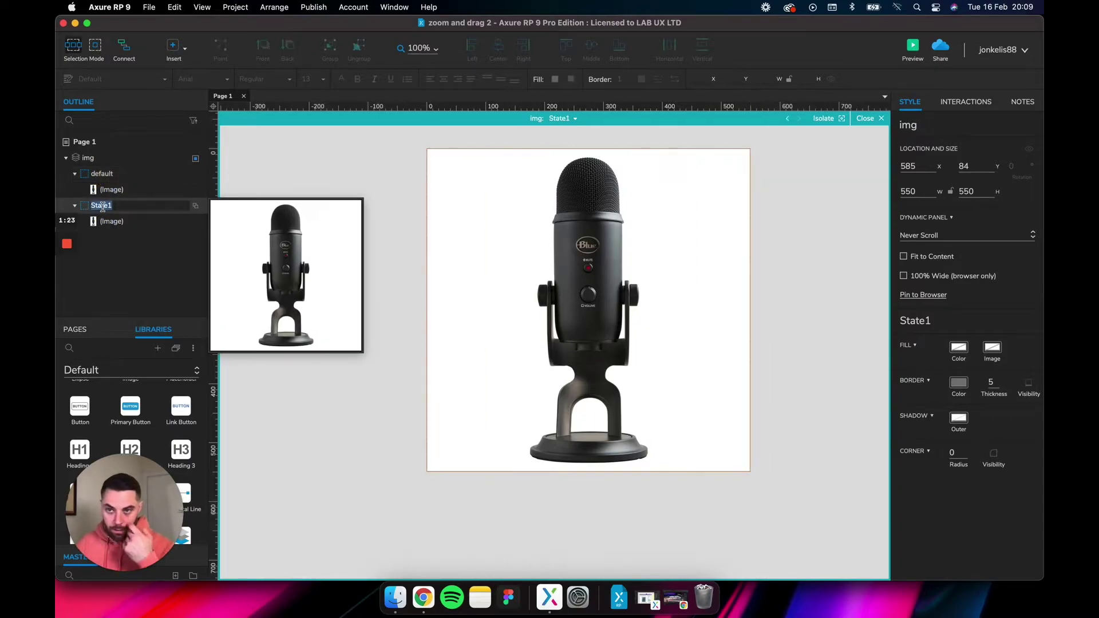
type("zoom")
key("Return")
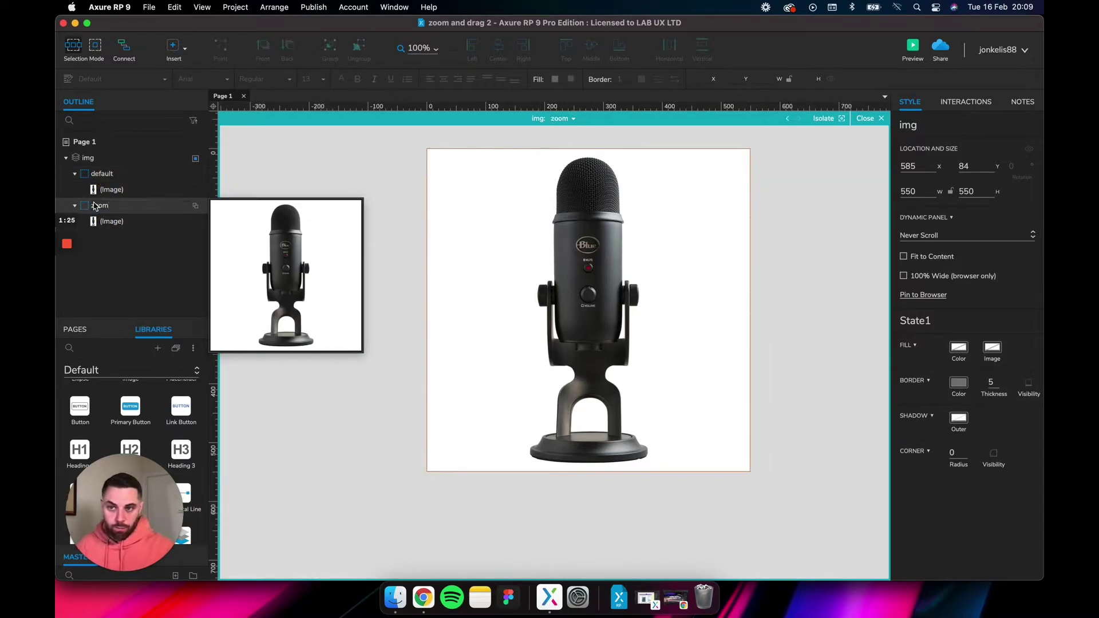
left_click(546, 270)
Enlarge the zoom-state image to 607 × 930, reposition it, and name it mic_zoomed.
key("super+minus")
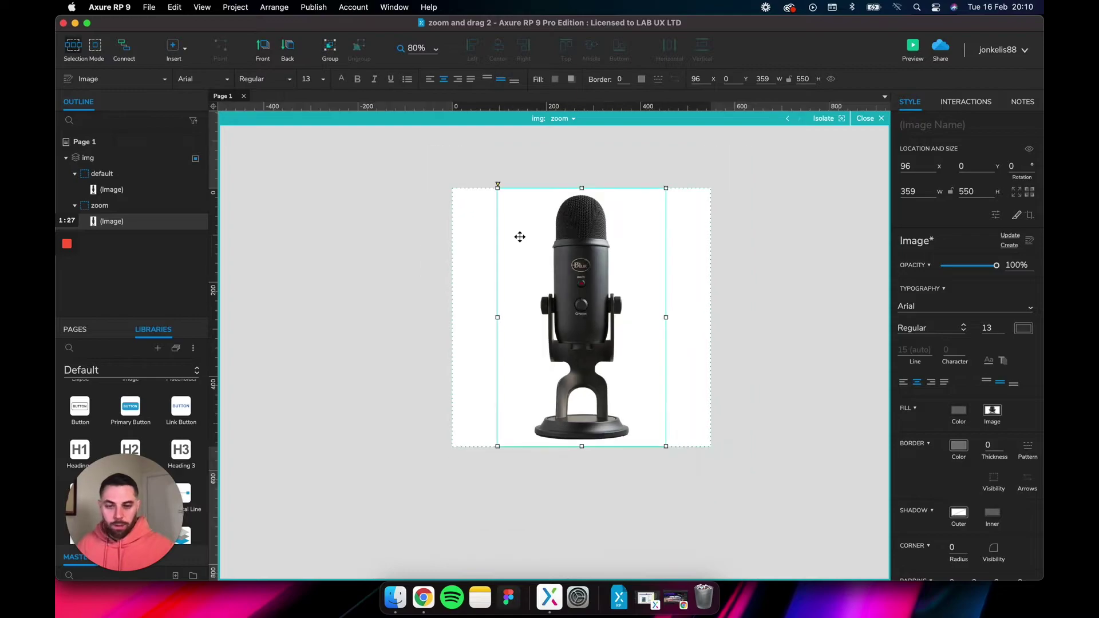
left_click_drag(517, 247, 503, 222)
left_click_drag(622, 407, 677, 496)
left_click_drag(589, 382, 569, 349)
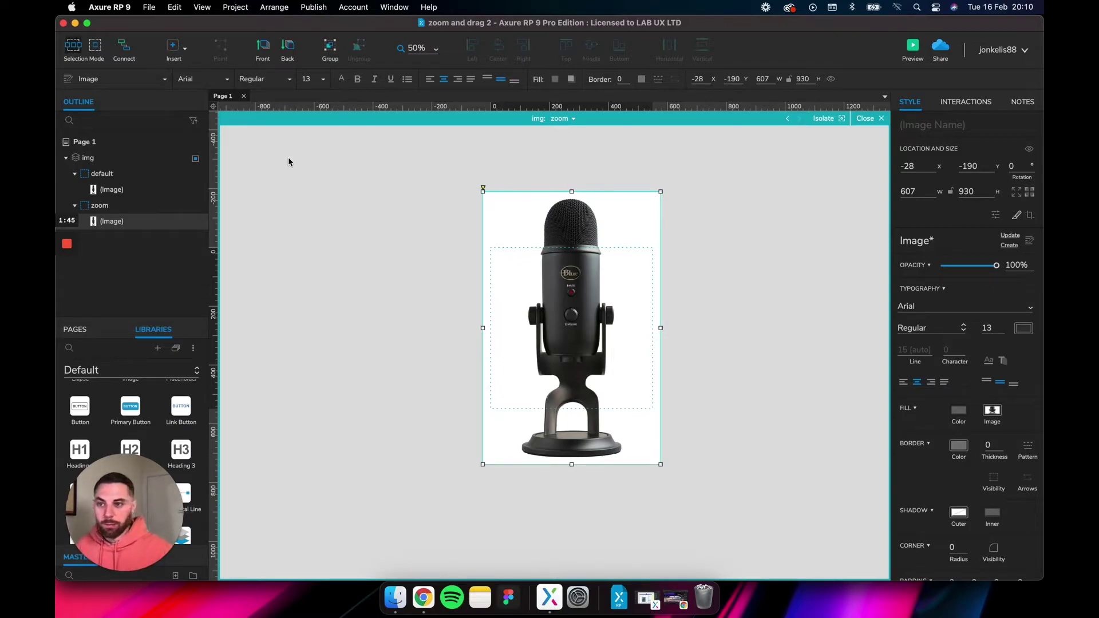
double_click(118, 222)
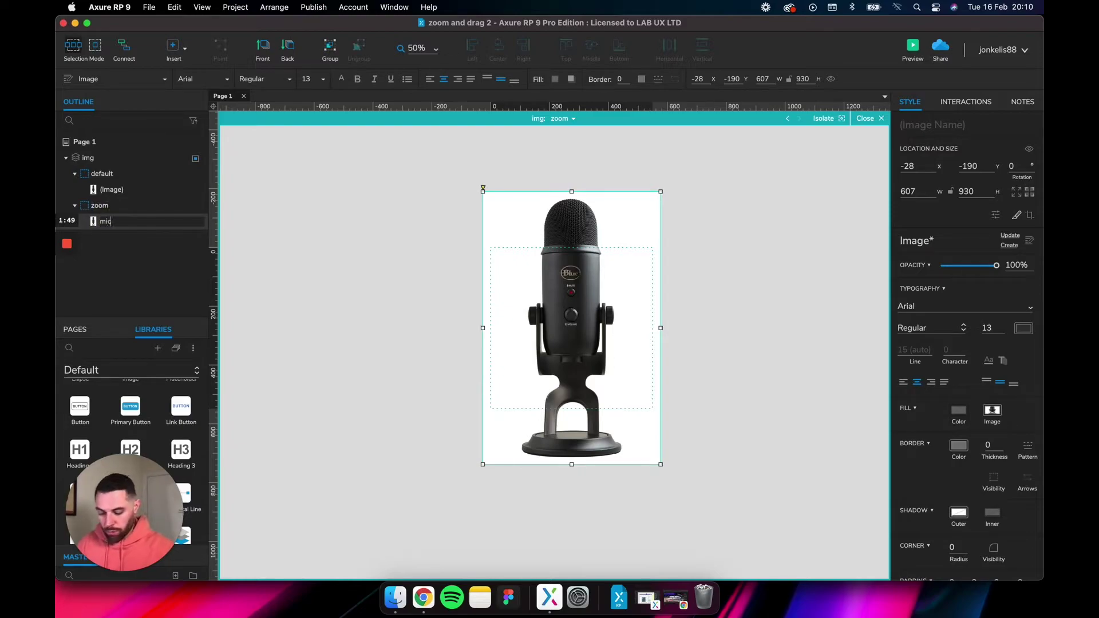
key("Return")
Wrap mic_zoomed in a dynamic panel named img_zoomed and exit state editing.
left_click(351, 198)
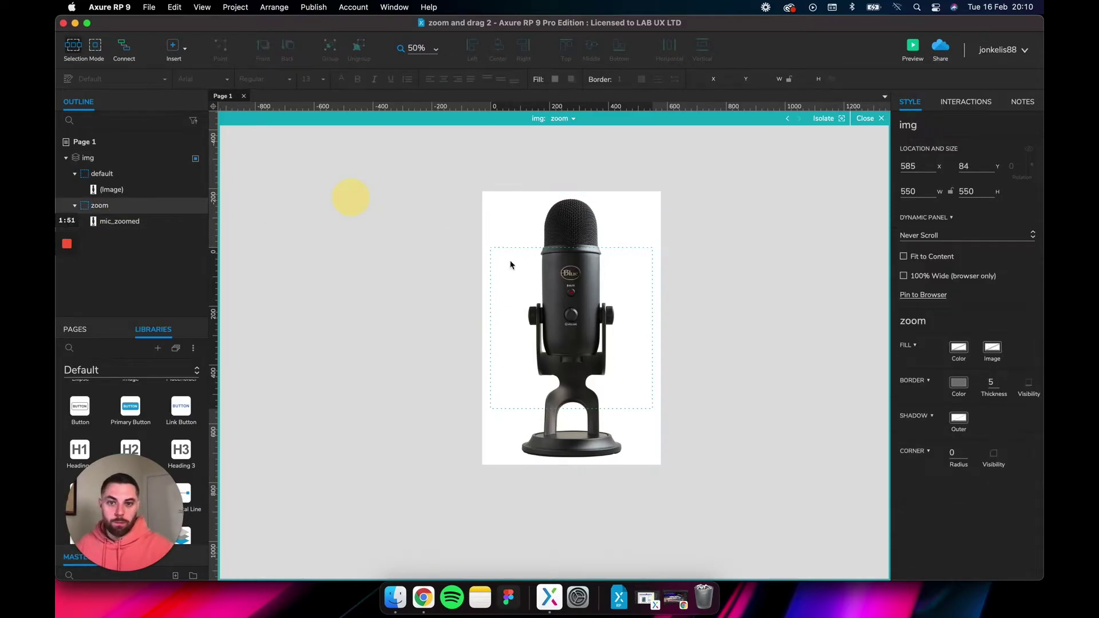
right_click(591, 225)
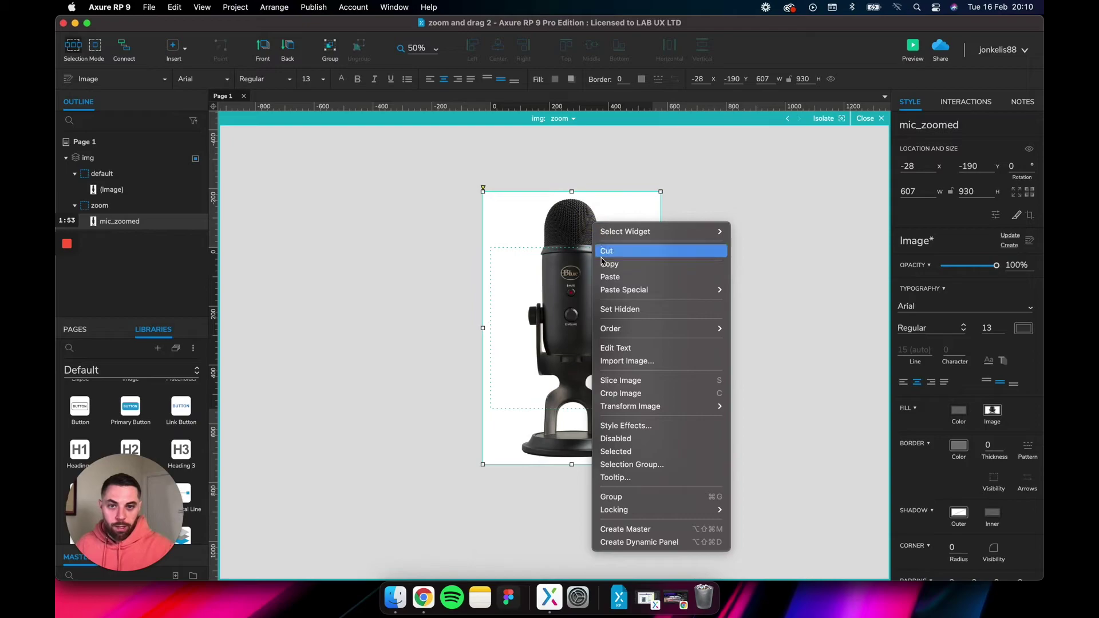
left_click(633, 549)
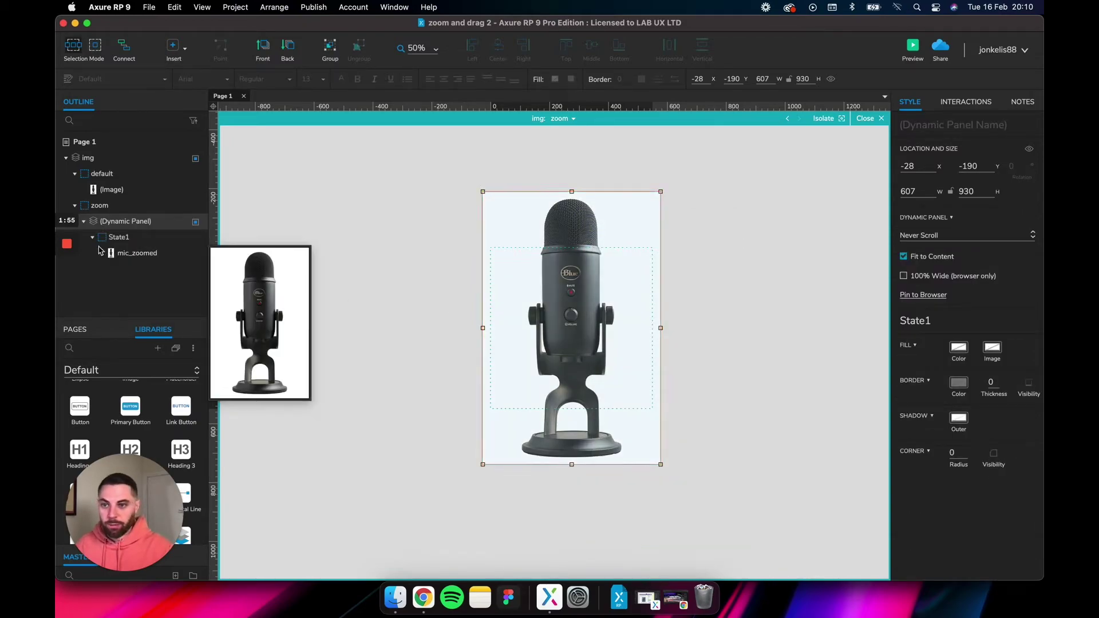
double_click(125, 223)
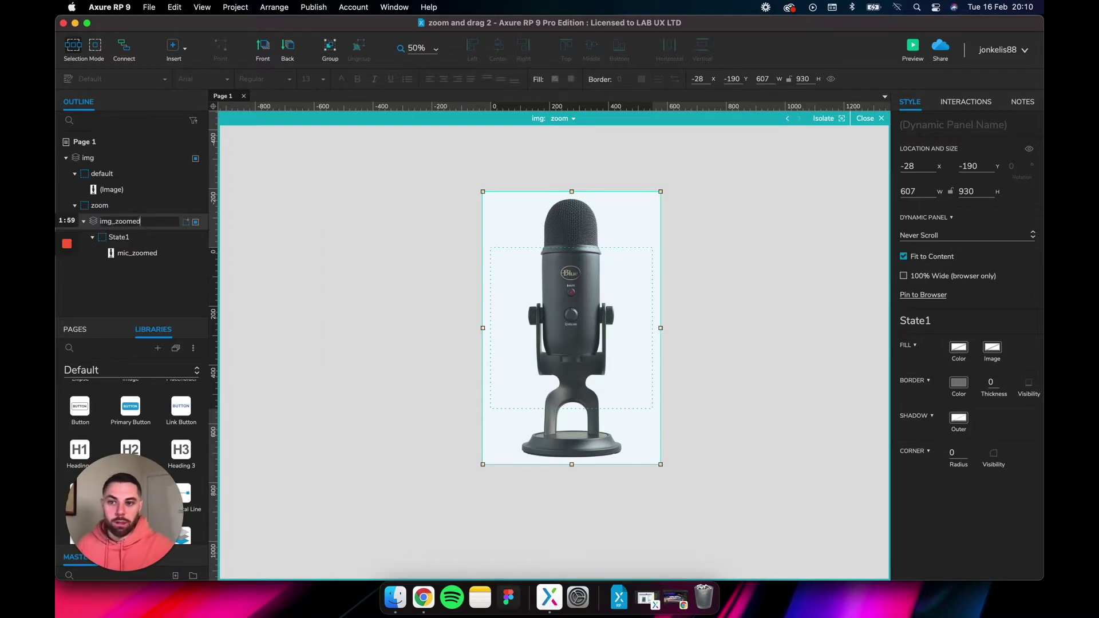
key("Return")
left_click(393, 166)
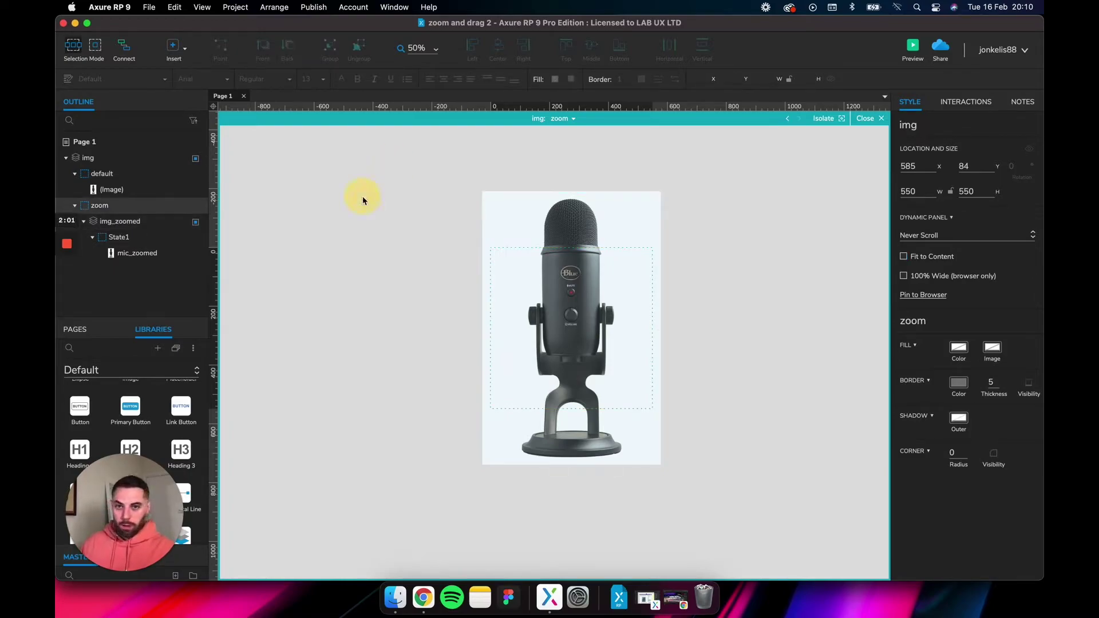
key("Escape")
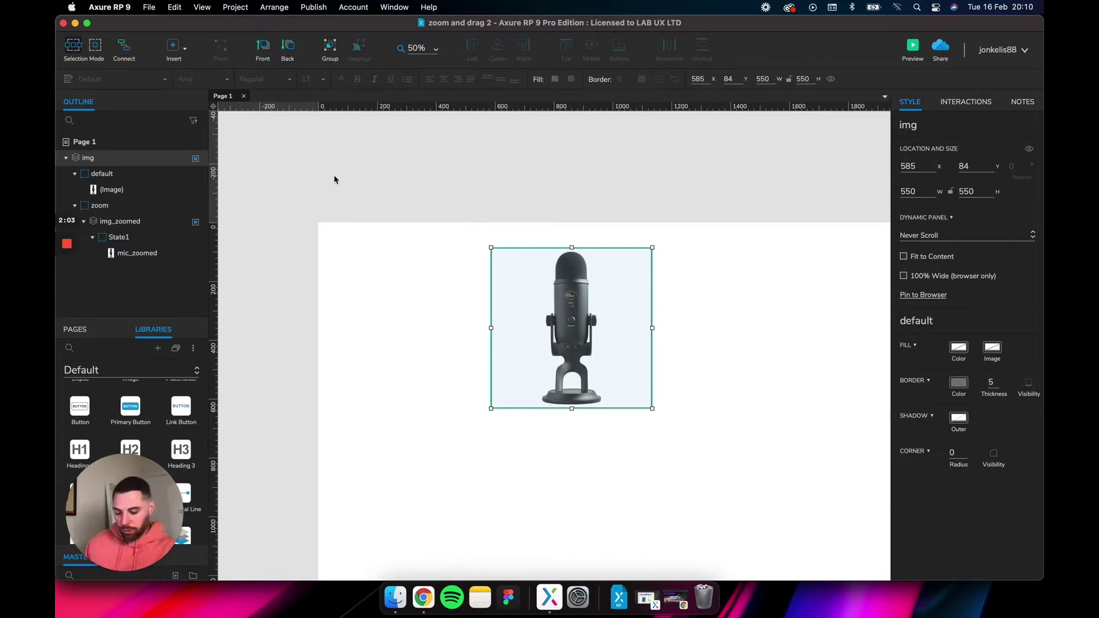
Add a Mouse Enter interaction to img with a Set Panel State action.
key("super+0")
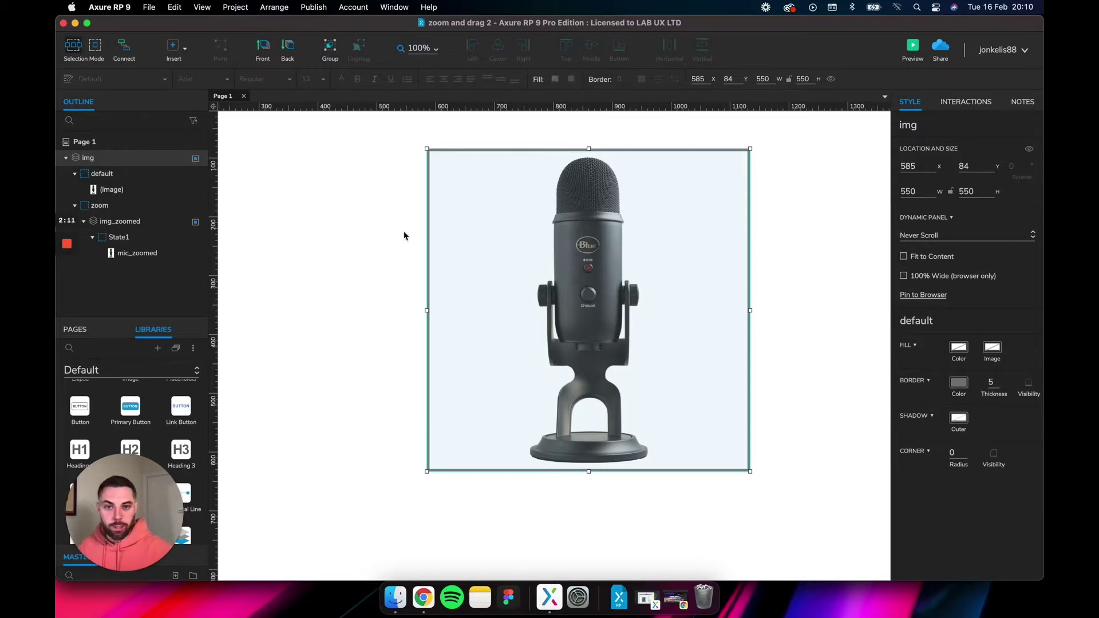
left_click(965, 102)
left_click(933, 173)
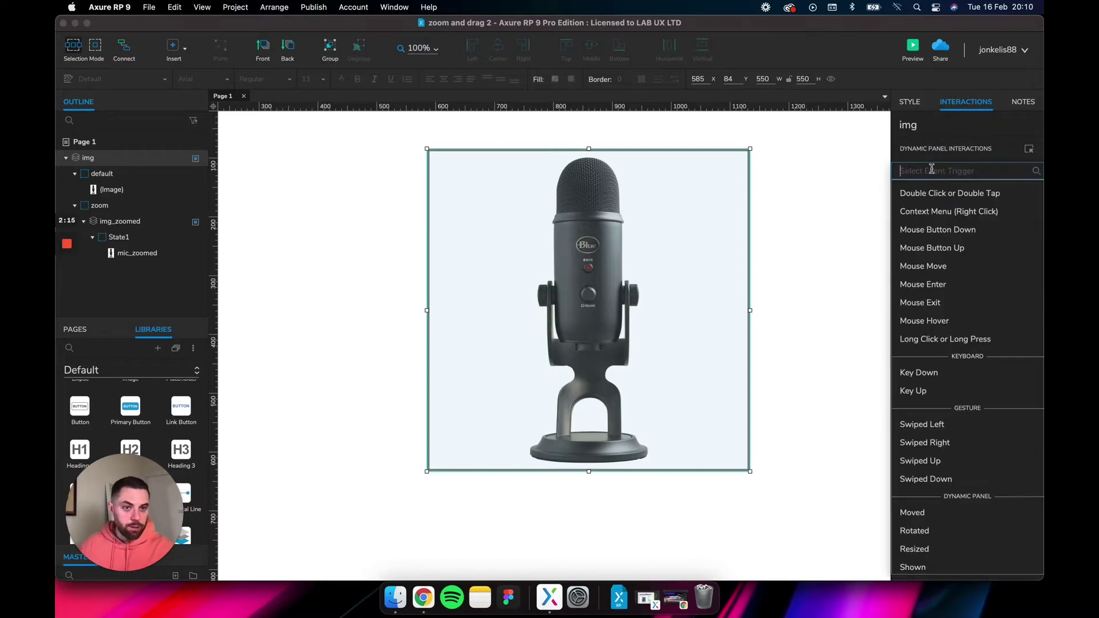
left_click(916, 284)
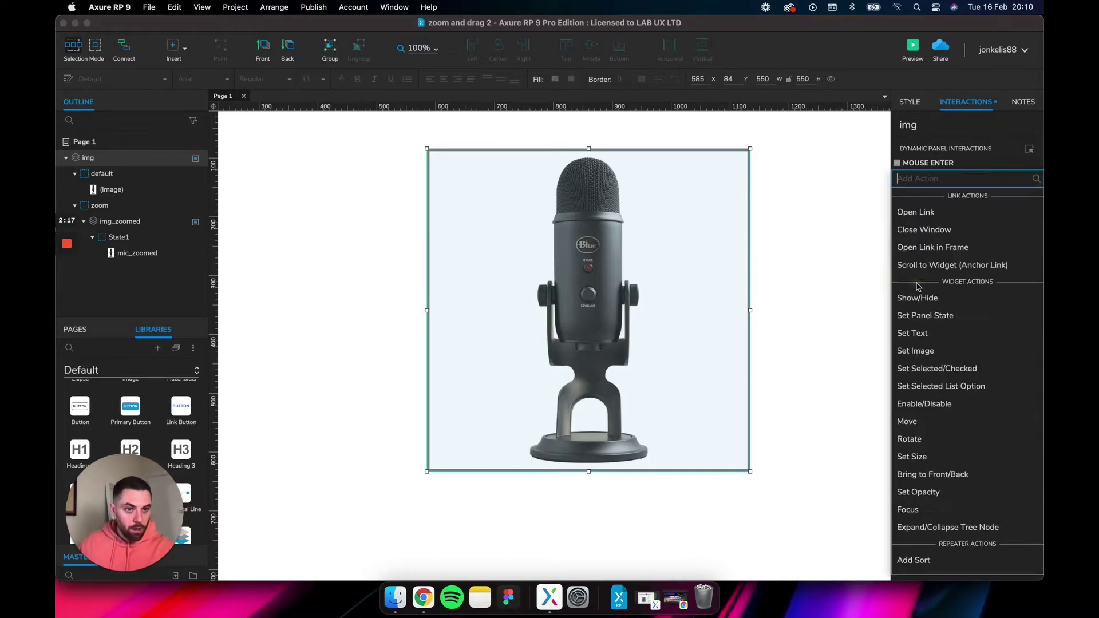
left_click(919, 315)
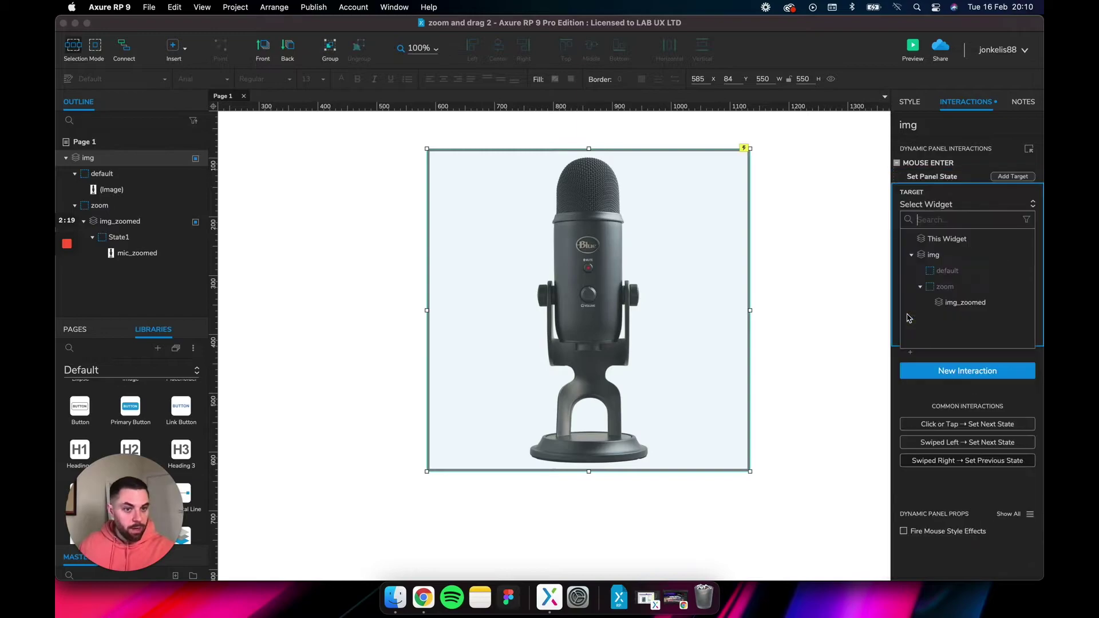
Target panel img, choose state zoom with a 250 ms fade, and confirm.
left_click(936, 257)
left_click(931, 249)
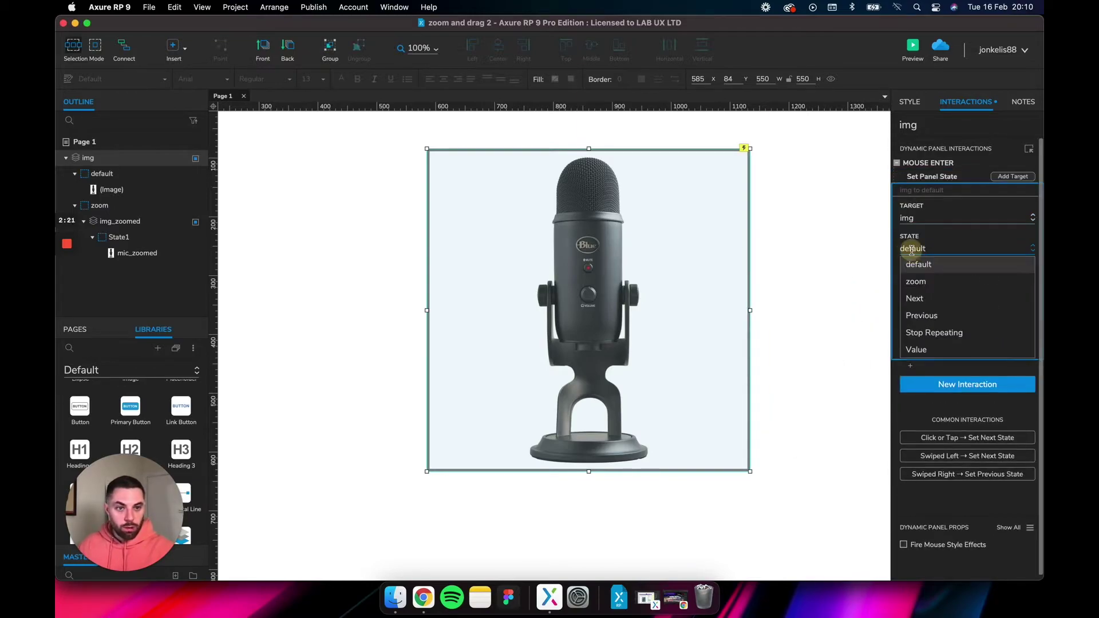
left_click(916, 282)
left_click(922, 280)
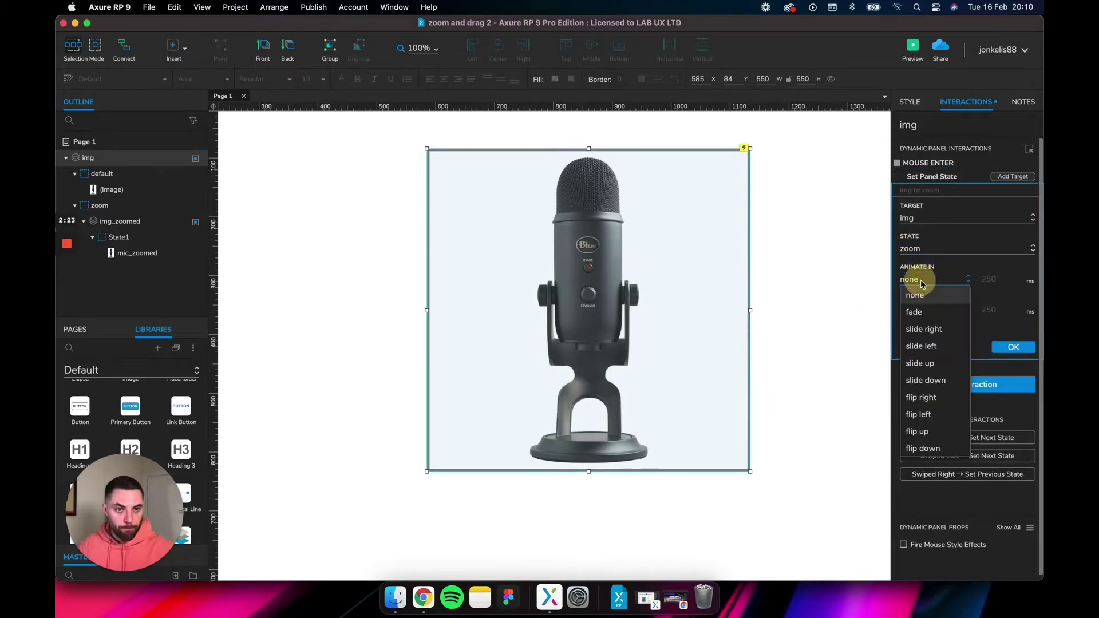
left_click(918, 314)
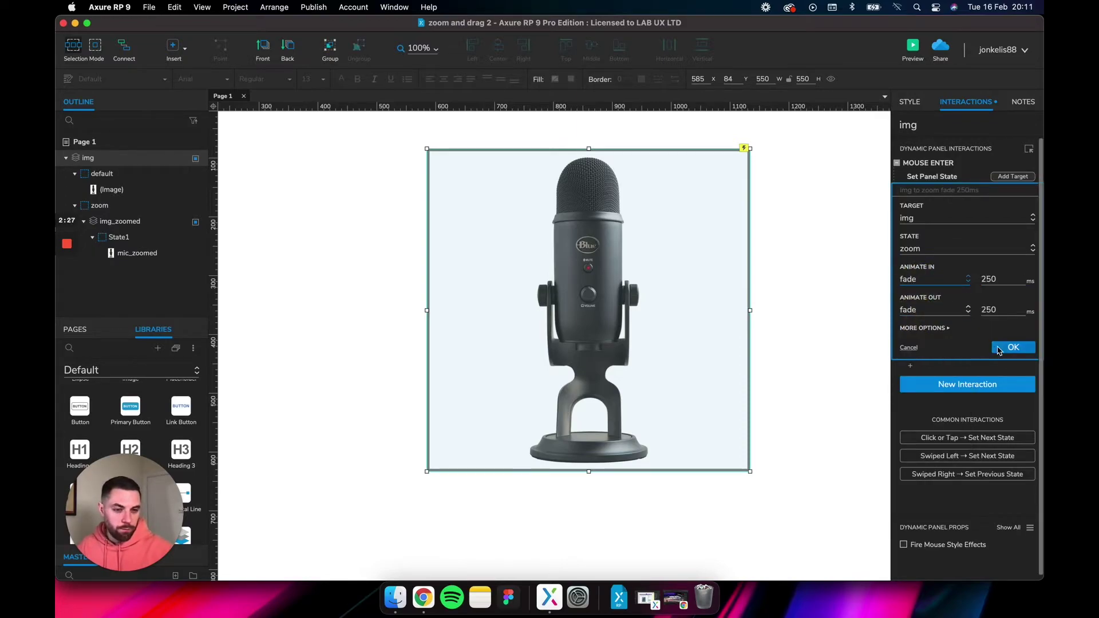
left_click(1006, 349)
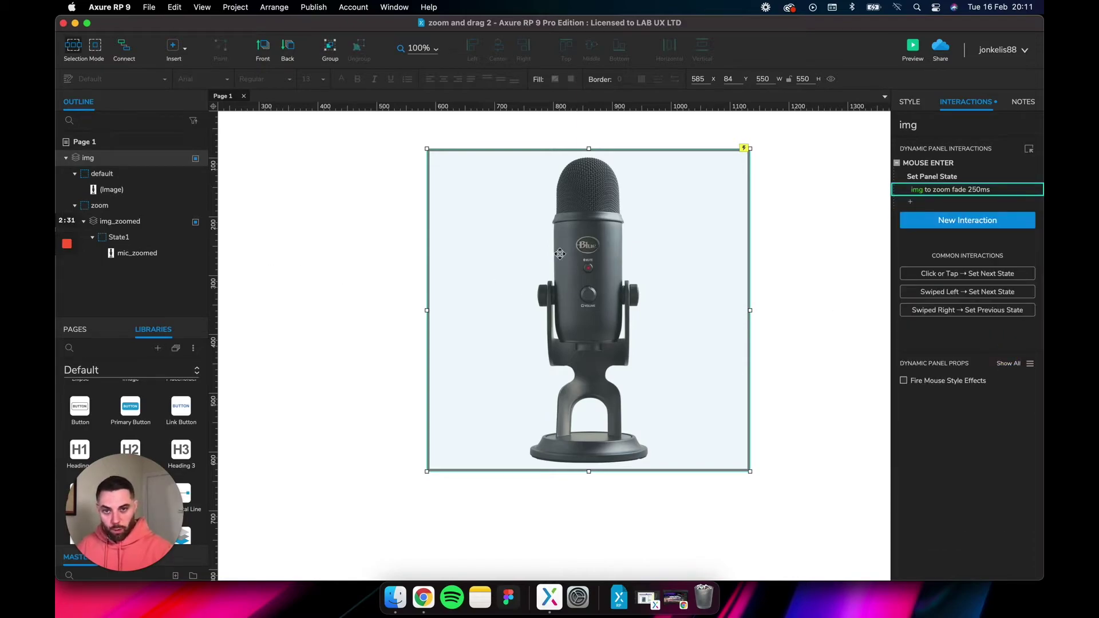
scroll(559, 253, "left", 1)
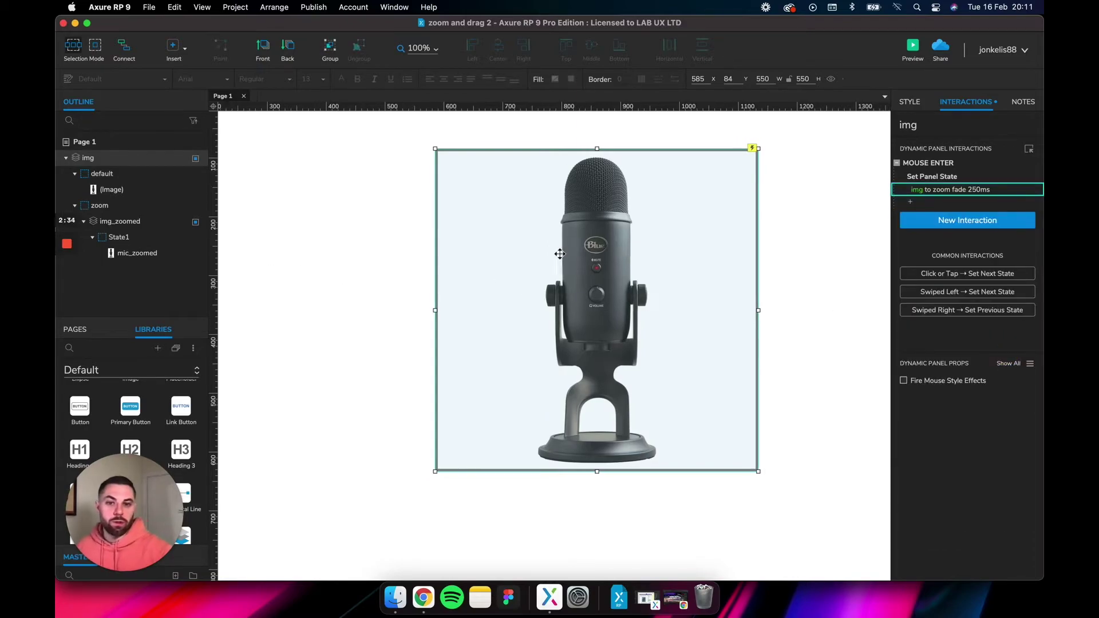
Add a Mouse Exit interaction to img with a Set Panel State action.
left_click(368, 252)
left_click(578, 232)
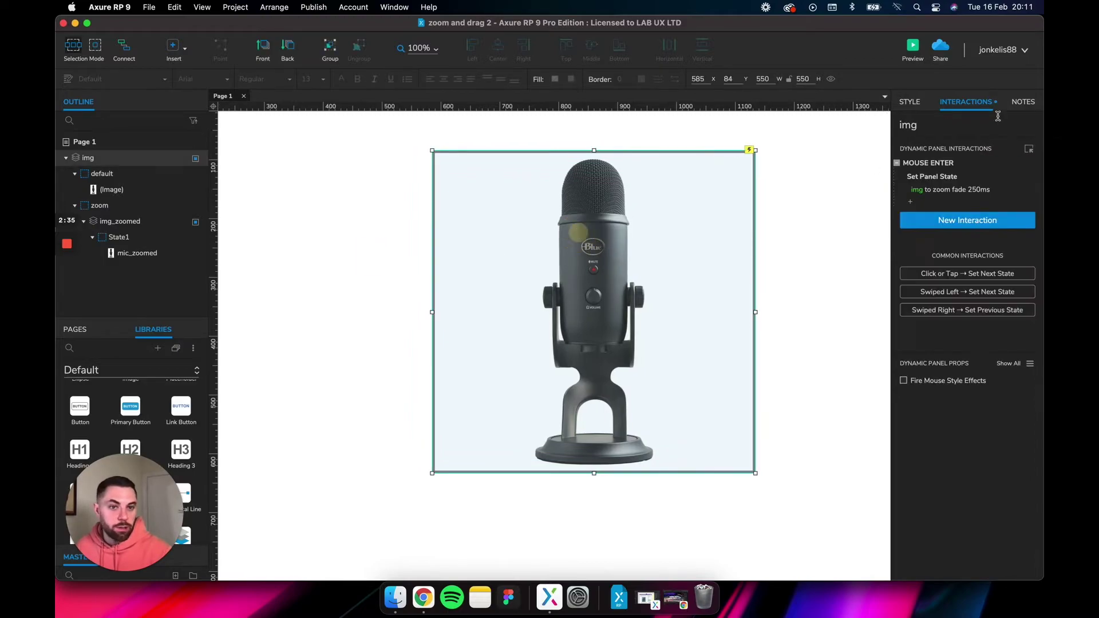
left_click(958, 222)
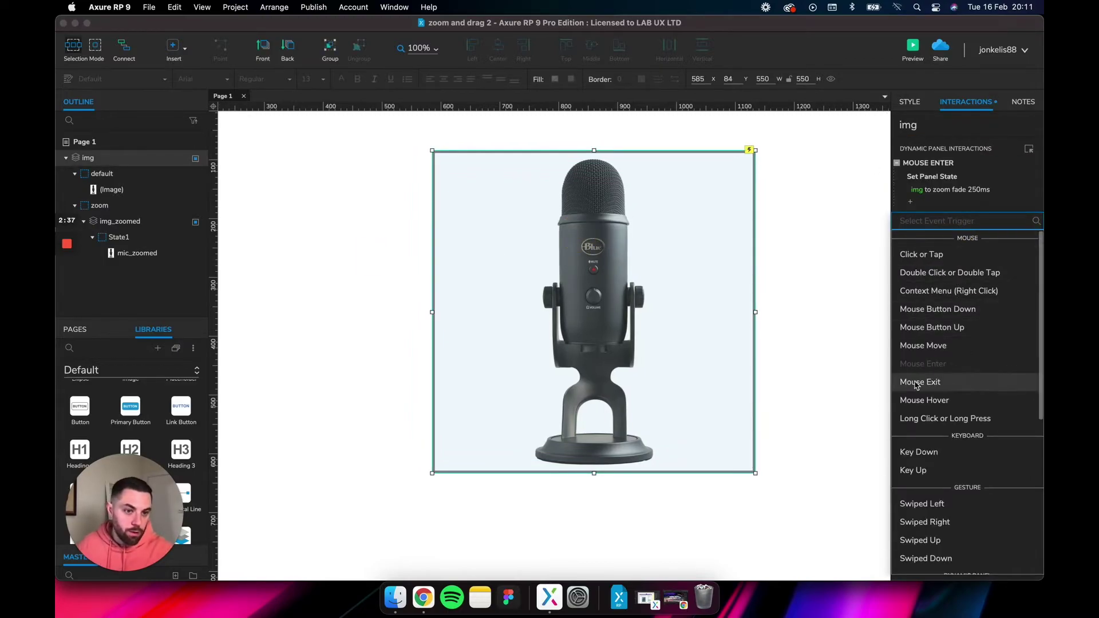
left_click(915, 382)
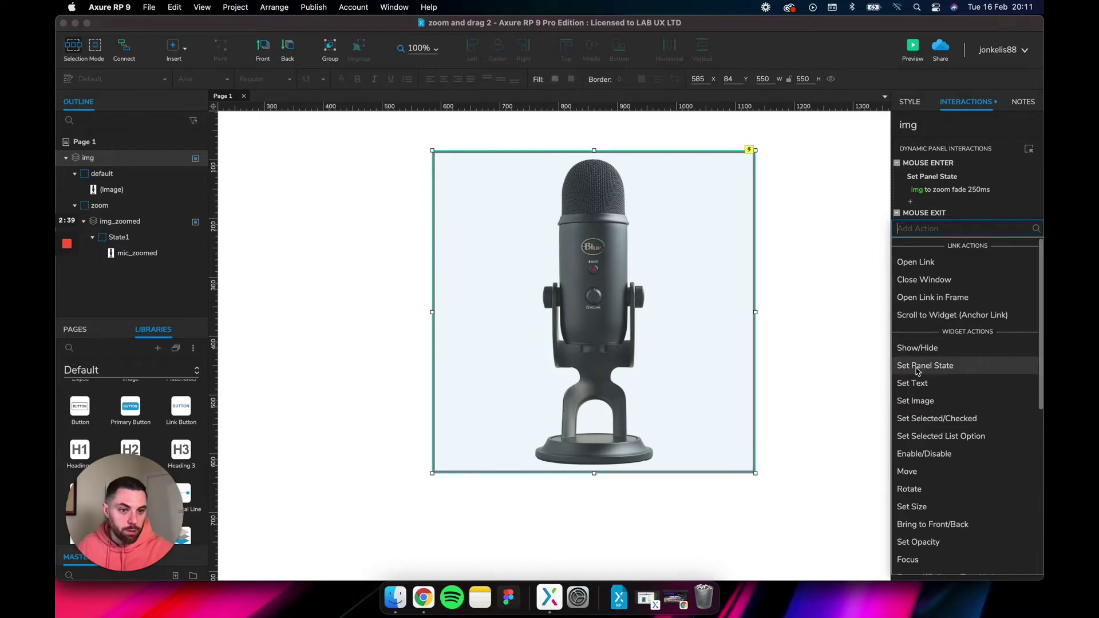
left_click(919, 365)
Target panel img, choose state default, and use a fade lasting 350 ms.
left_click(932, 304)
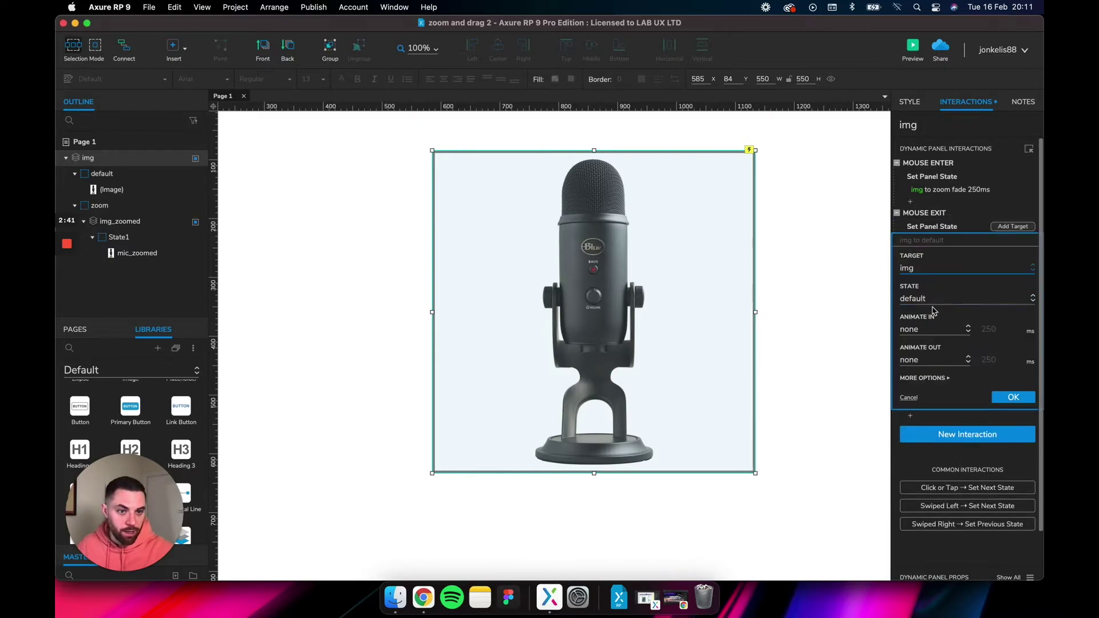
left_click(922, 302)
left_click(915, 314)
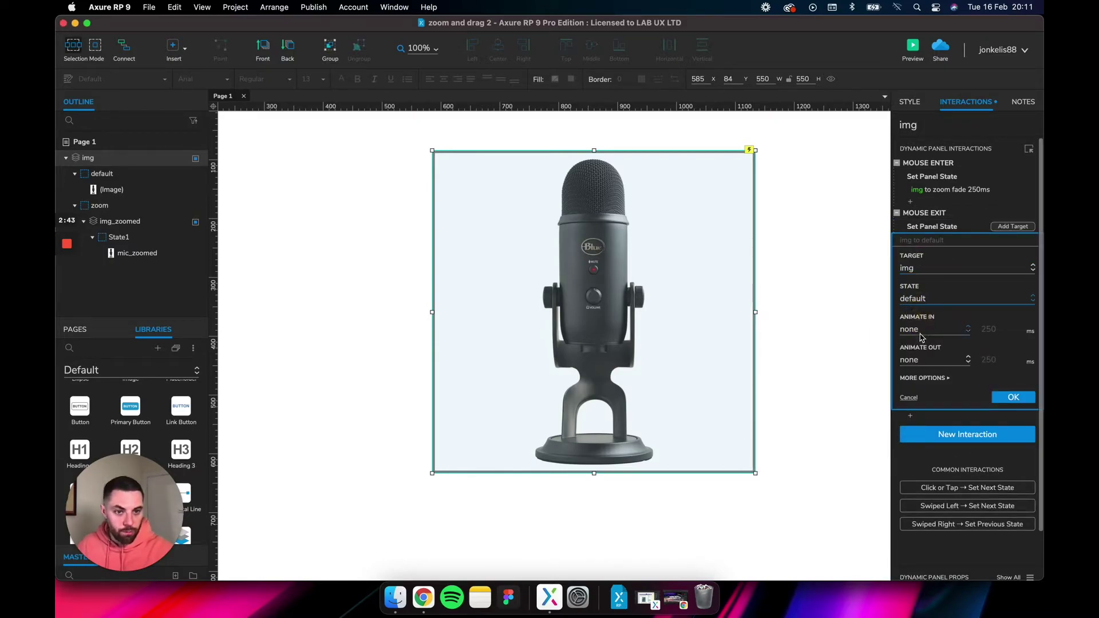
left_click(918, 329)
left_click(914, 362)
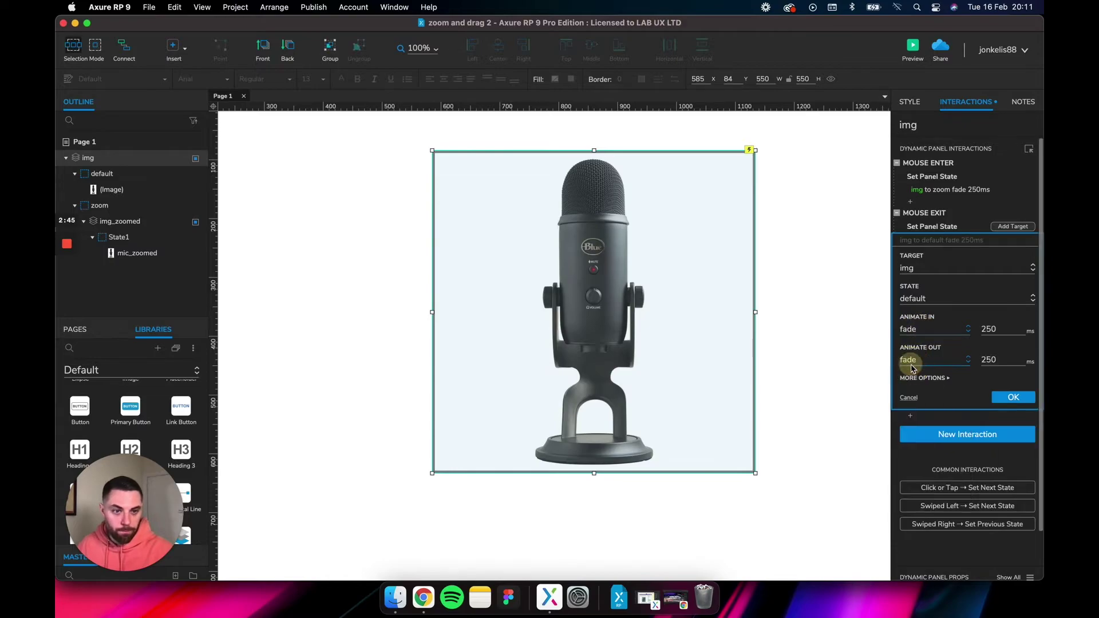
double_click(999, 334)
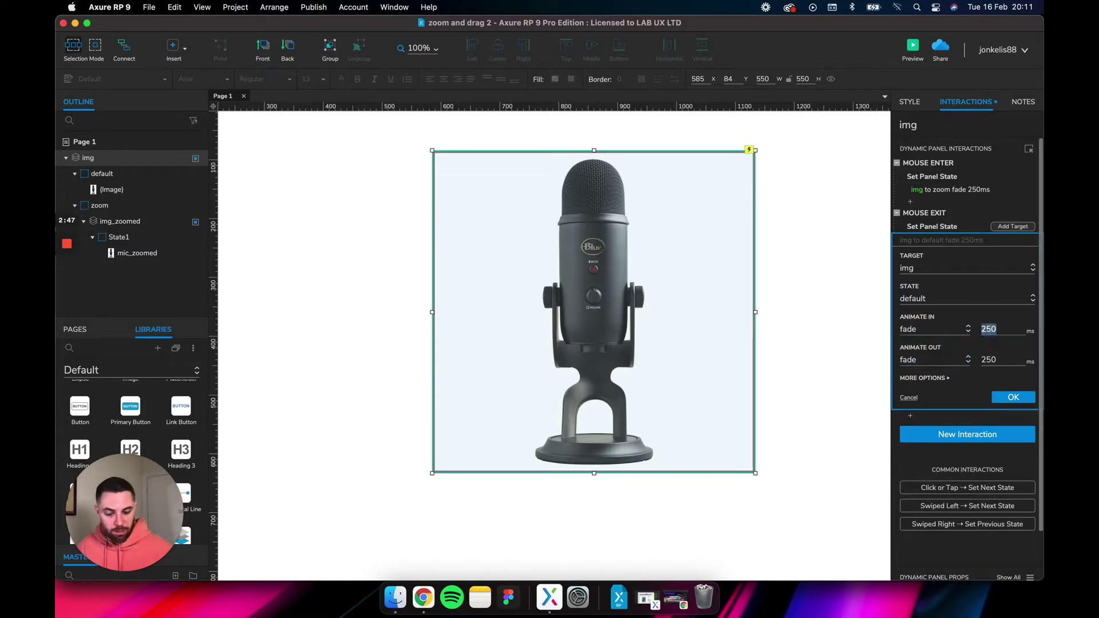
type("350")
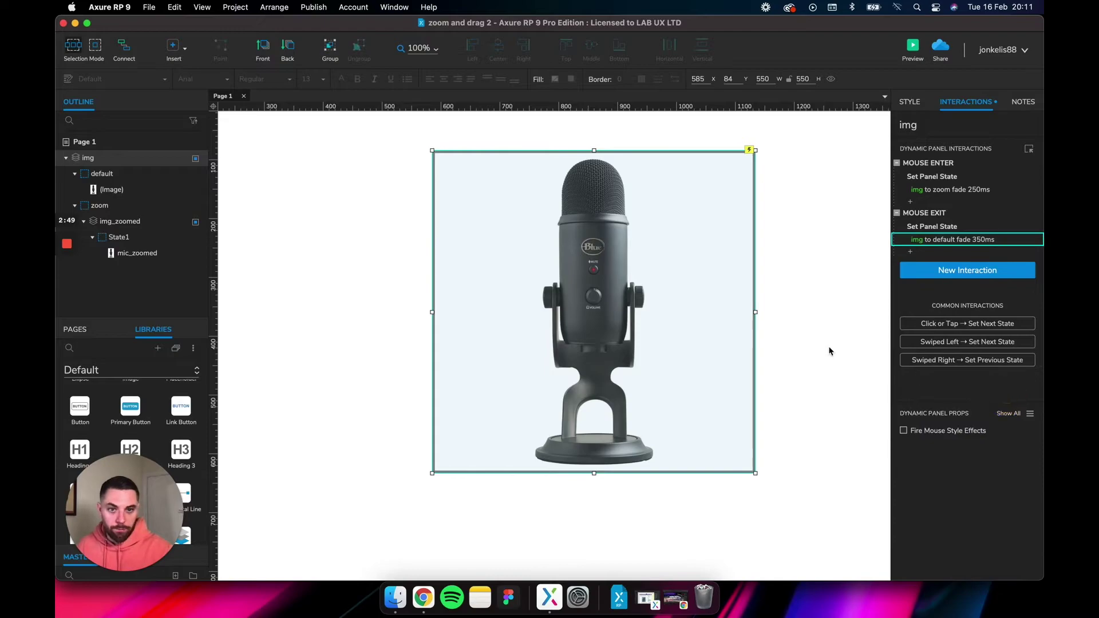
left_click(829, 351)
Preview in Chrome to check the hover fade to the zoomed mic, then reselect img in Axure.
left_click(913, 49)
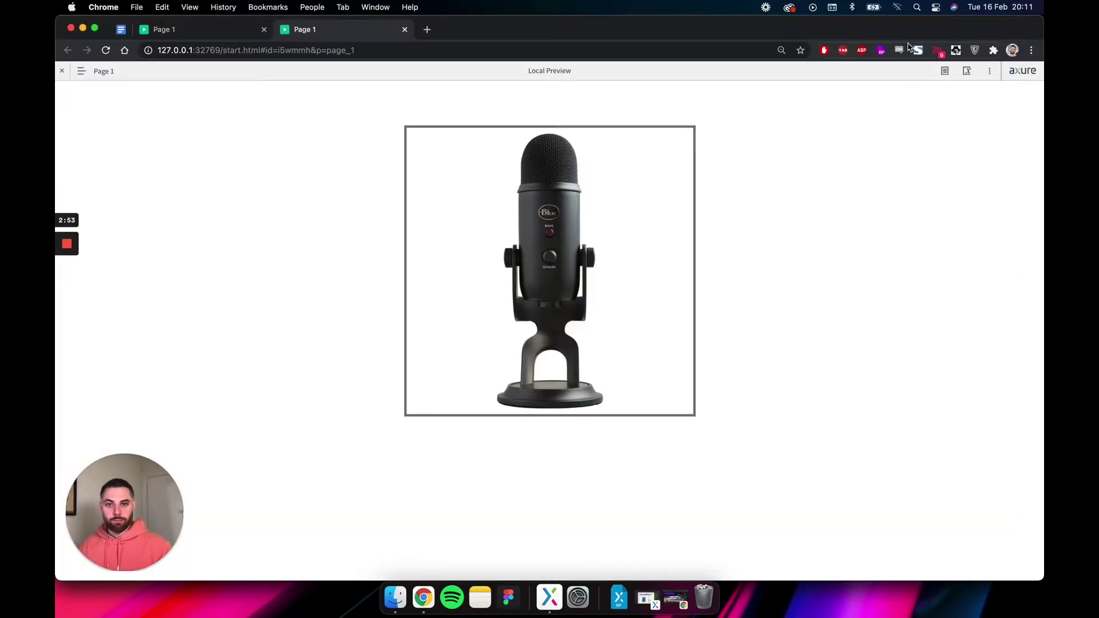
mouse_move(537, 172)
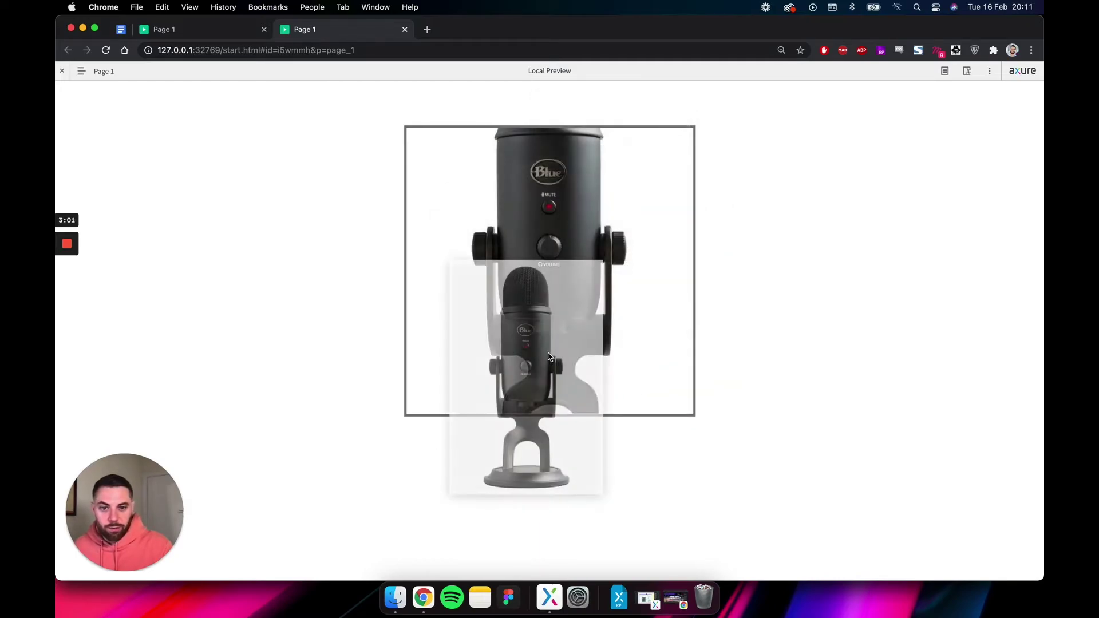
left_click(548, 593)
left_click(387, 238)
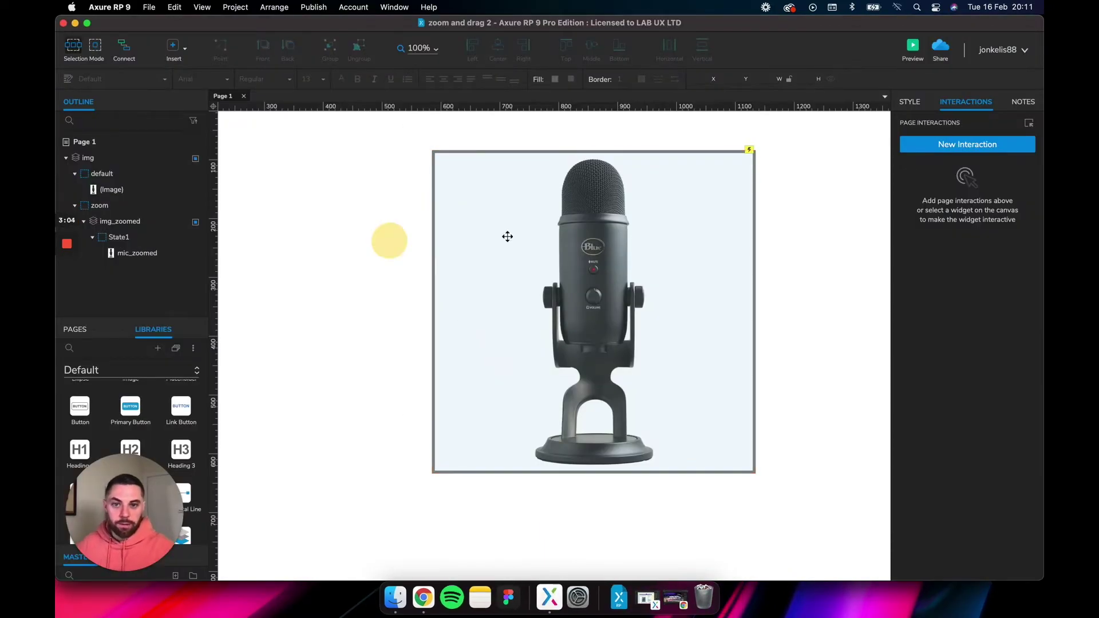
Add a Dragged event to img that moves img_zoomed with the drag.
left_click(675, 216)
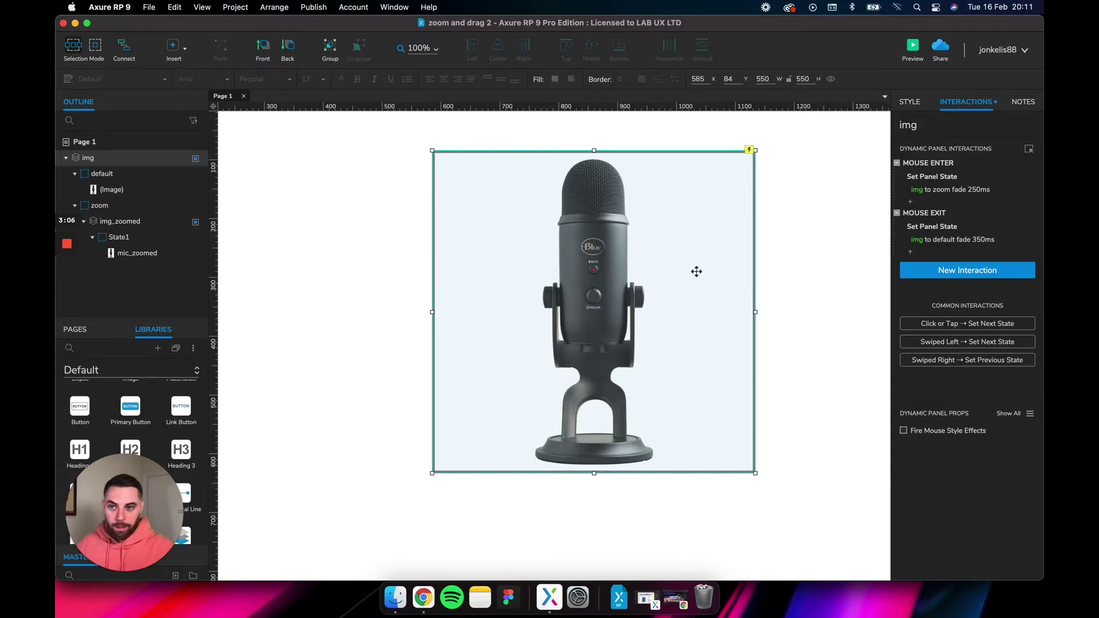
left_click(961, 273)
type("dragg")
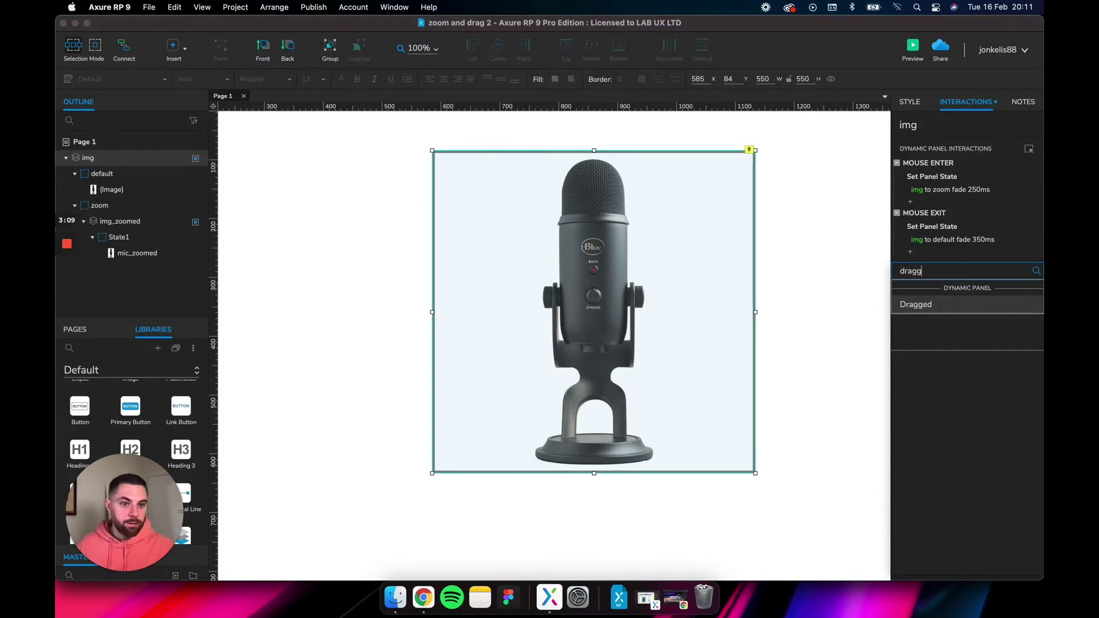
left_click(936, 305)
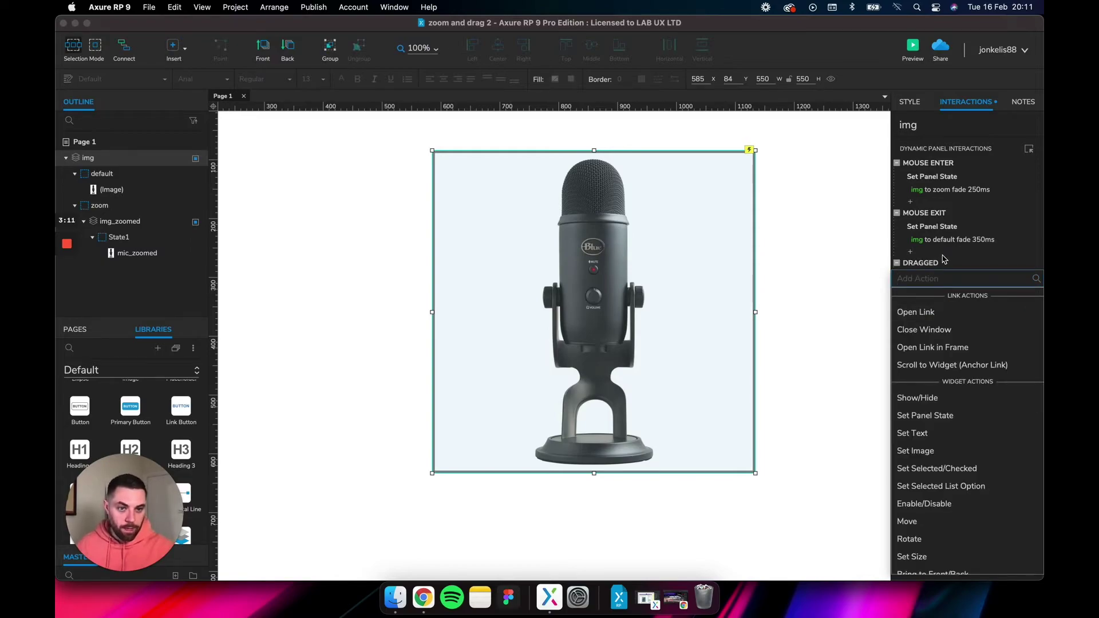
left_click(907, 523)
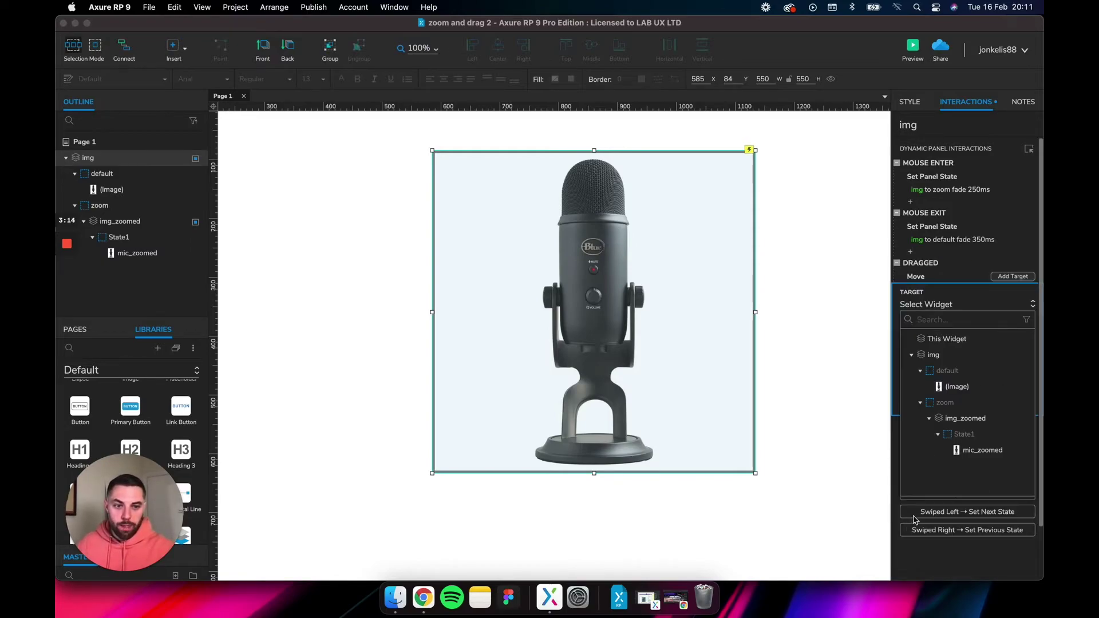
left_click(955, 419)
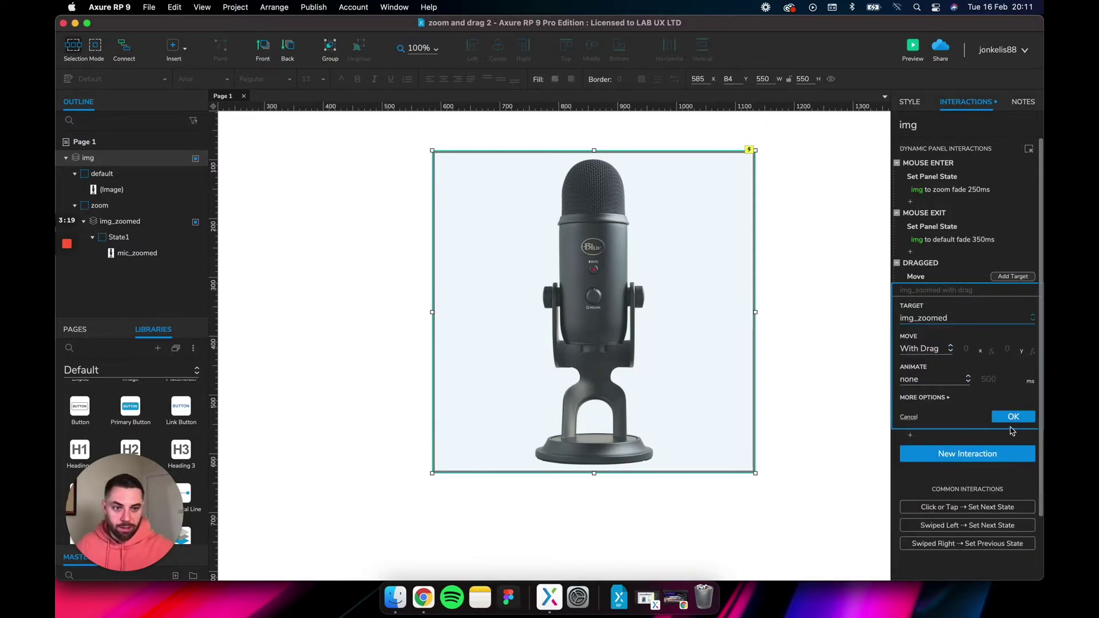
left_click(1011, 417)
left_click(822, 312)
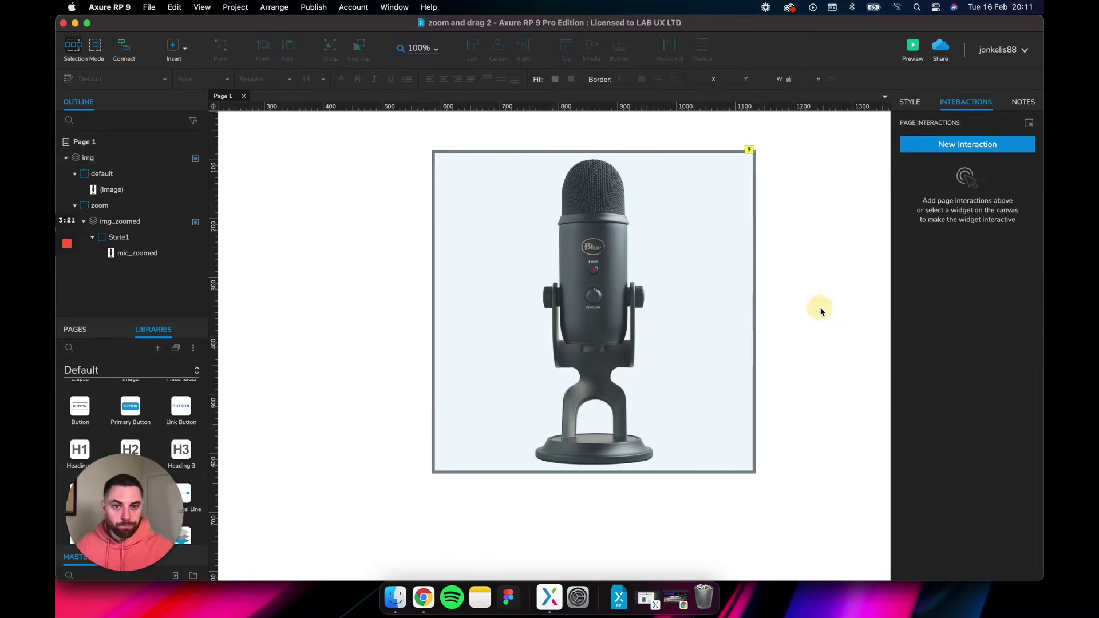
Preview in Chrome and drag the magnified mic across the stand, body and volume knob.
left_click(910, 46)
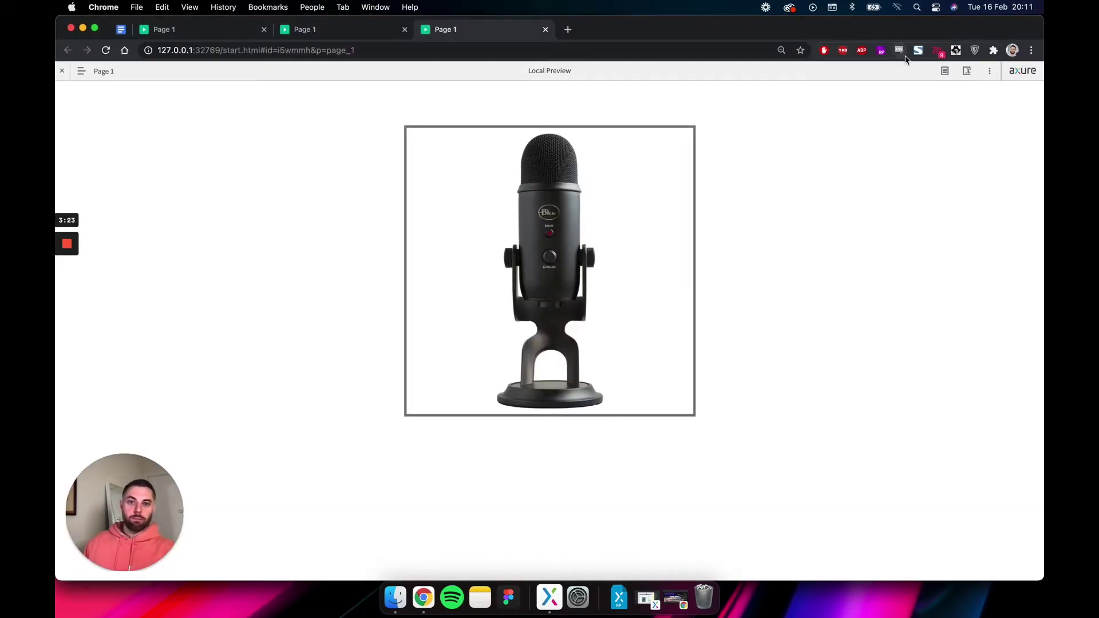
left_click(606, 309)
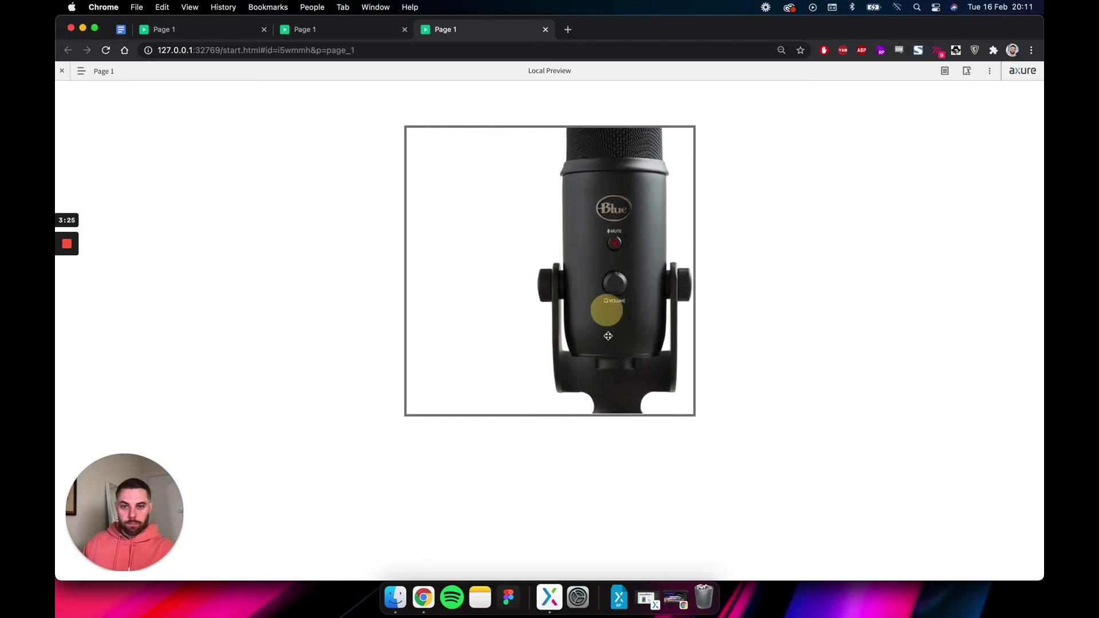
left_click_drag(608, 336, 559, 319)
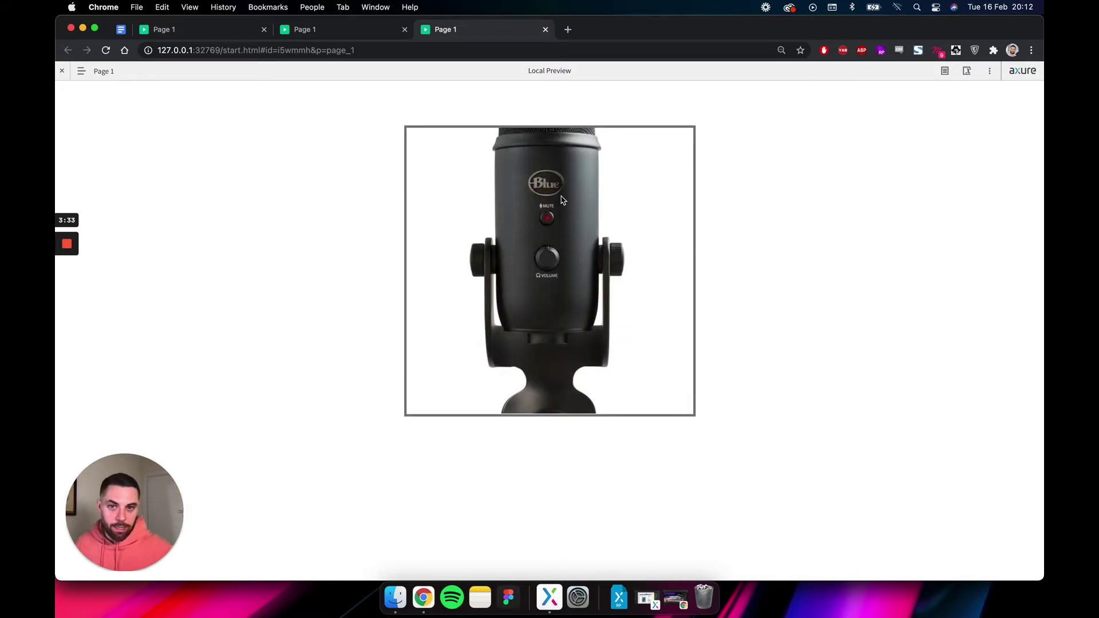
mouse_move(562, 200)
left_mouse_down()
mouse_move(554, 257)
mouse_move(566, 160)
mouse_move(564, 201)
left_mouse_up()
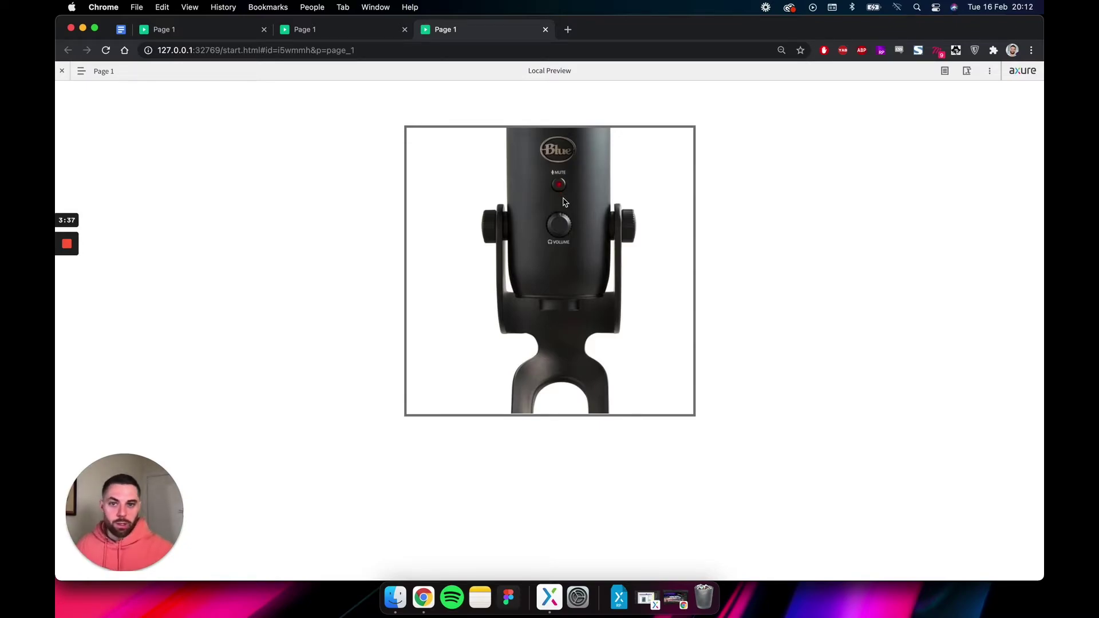
mouse_move(569, 232)
left_mouse_down()
mouse_move(566, 276)
mouse_move(567, 212)
mouse_move(563, 226)
left_mouse_up()
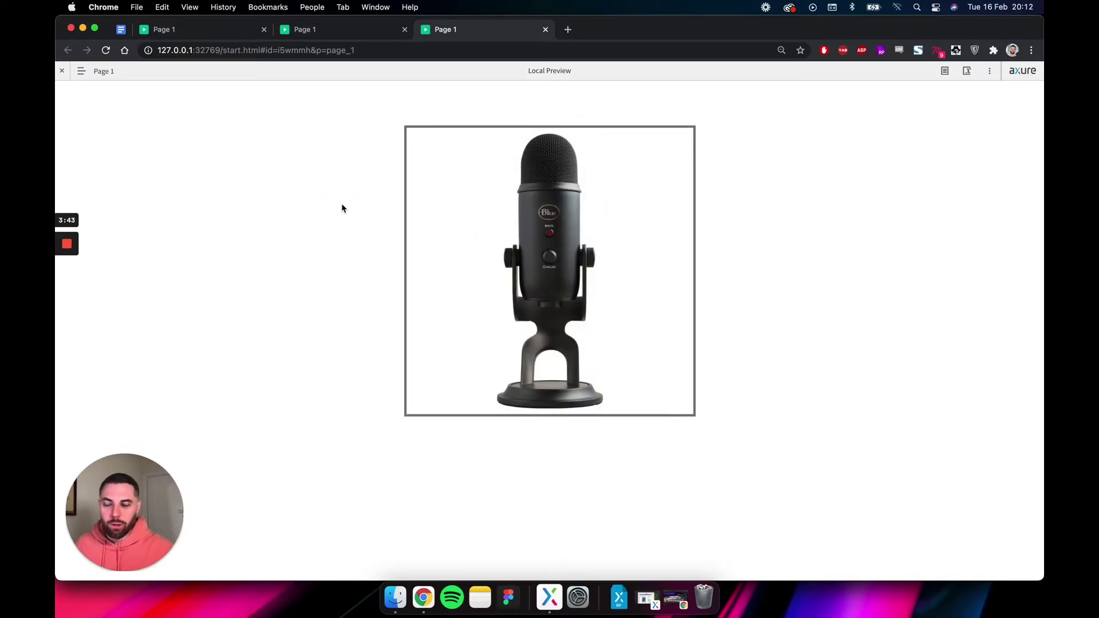
Select the grab-cursor javascript snippet with its LAYER_TITLE placeholder in Google Docs, then return to Axure.
left_click(122, 30)
left_click(393, 256)
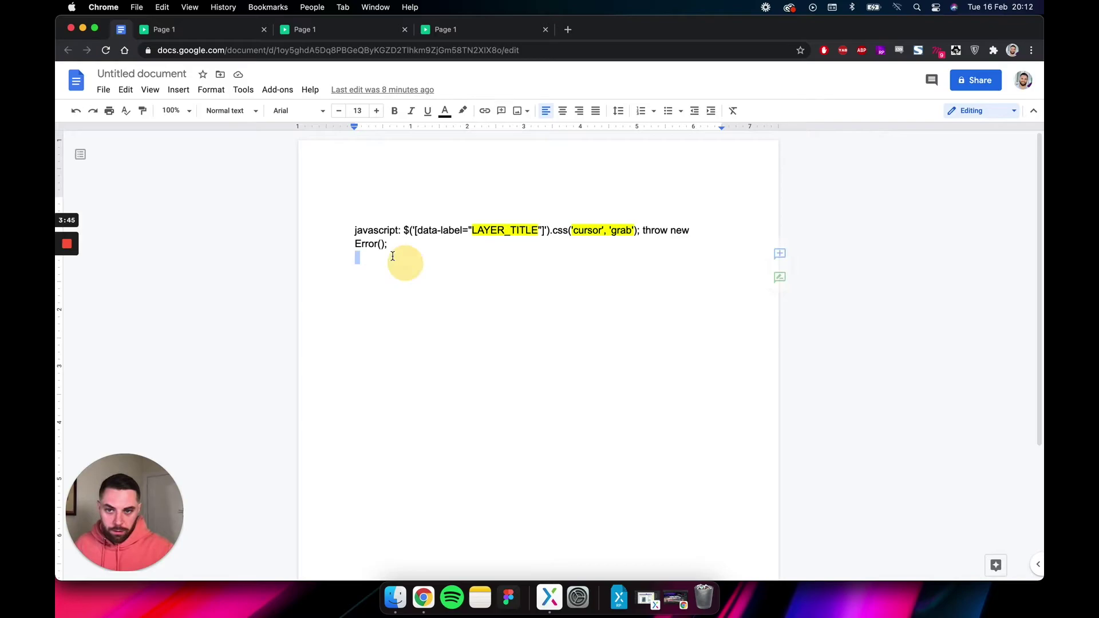
left_click_drag(388, 244, 347, 235)
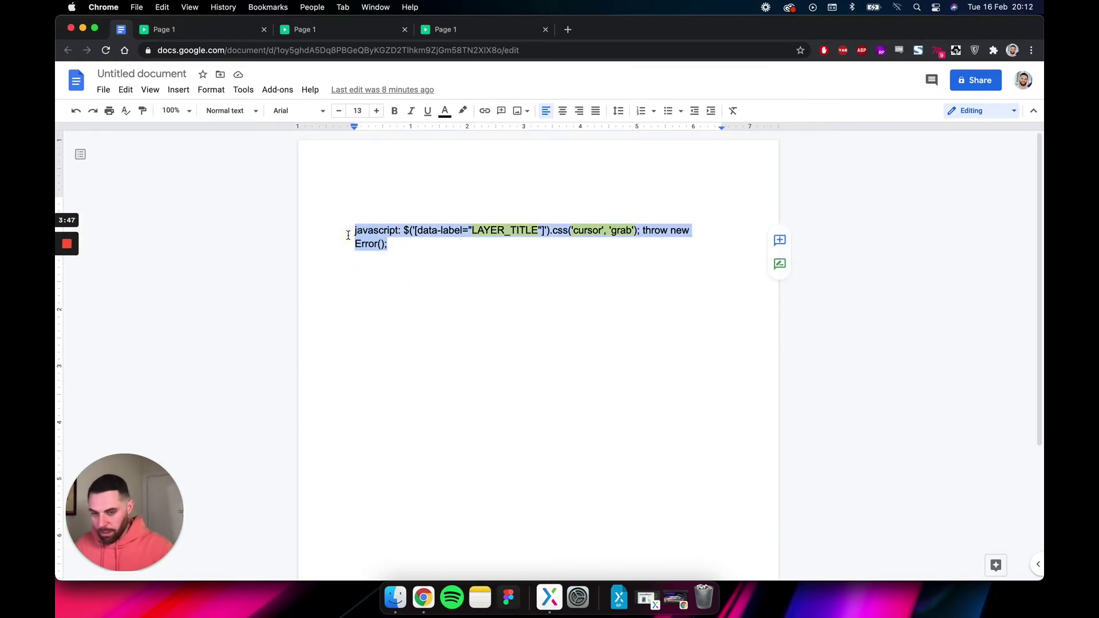
left_click(455, 262)
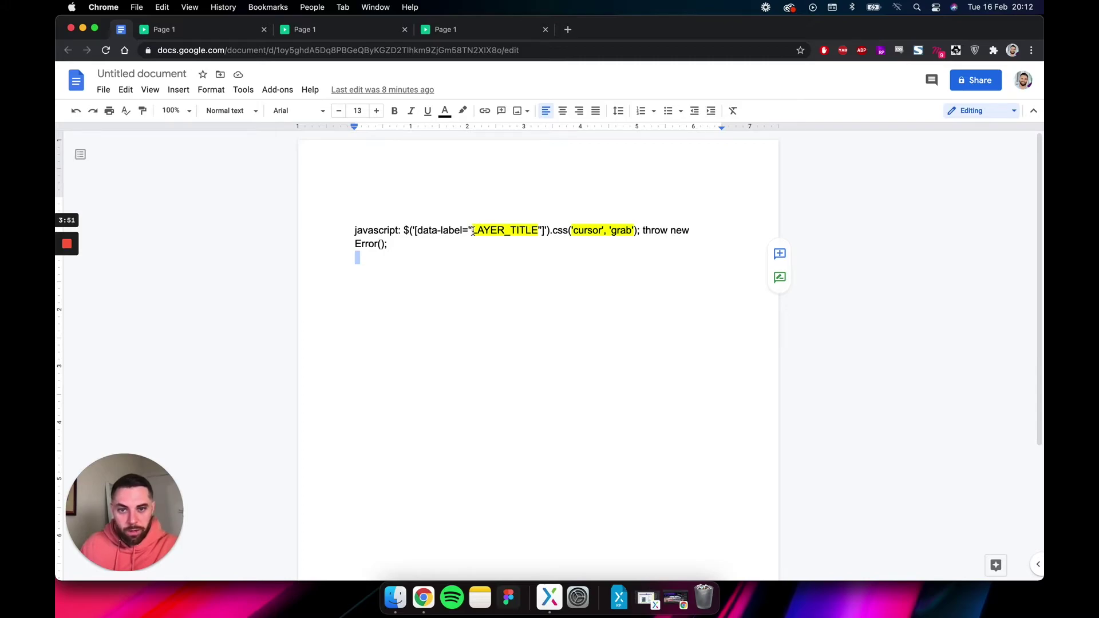
left_click_drag(469, 230, 636, 231)
left_click(640, 259)
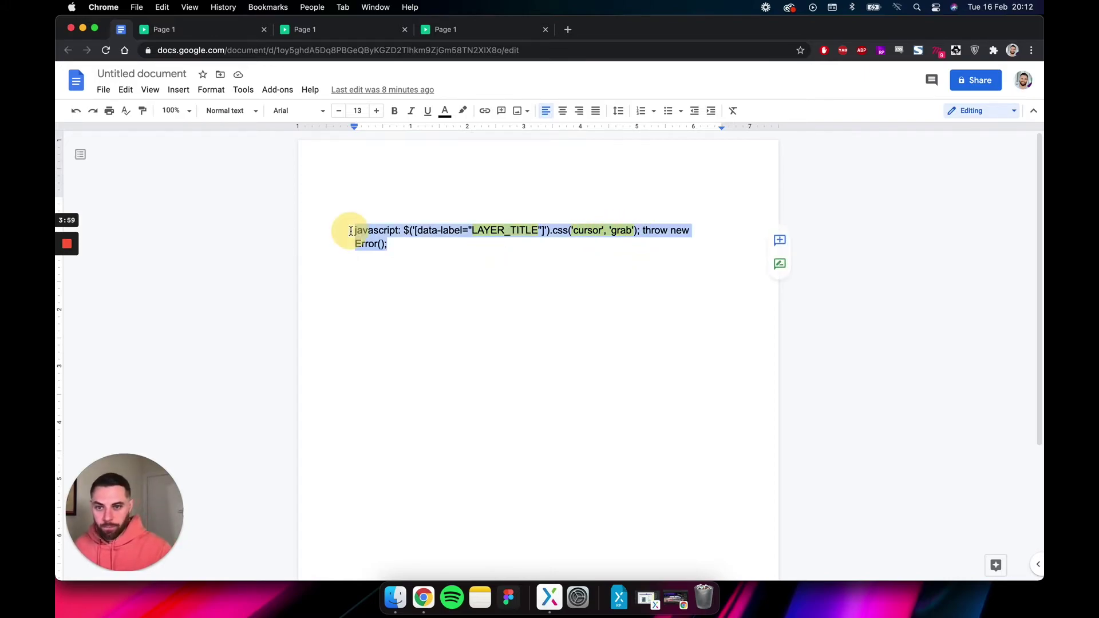
left_click_drag(395, 244, 351, 228)
key("super+c")
left_click(549, 597)
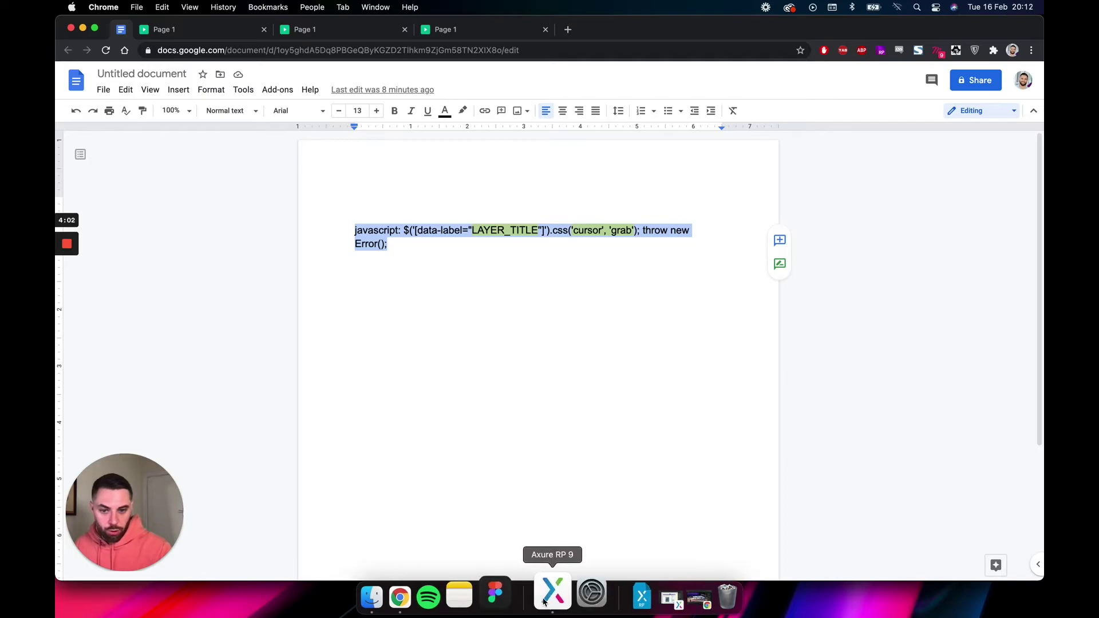
Add an Open Link action to img's Mouse Enter with the pasted javascript snippet as its external URL.
left_click(545, 300)
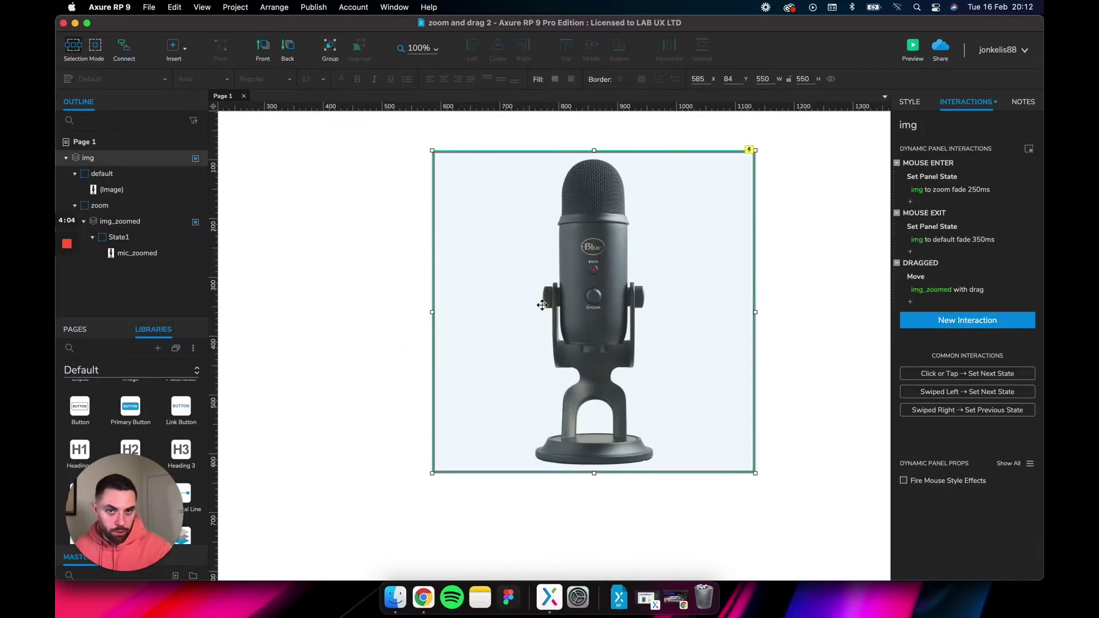
left_click(917, 204)
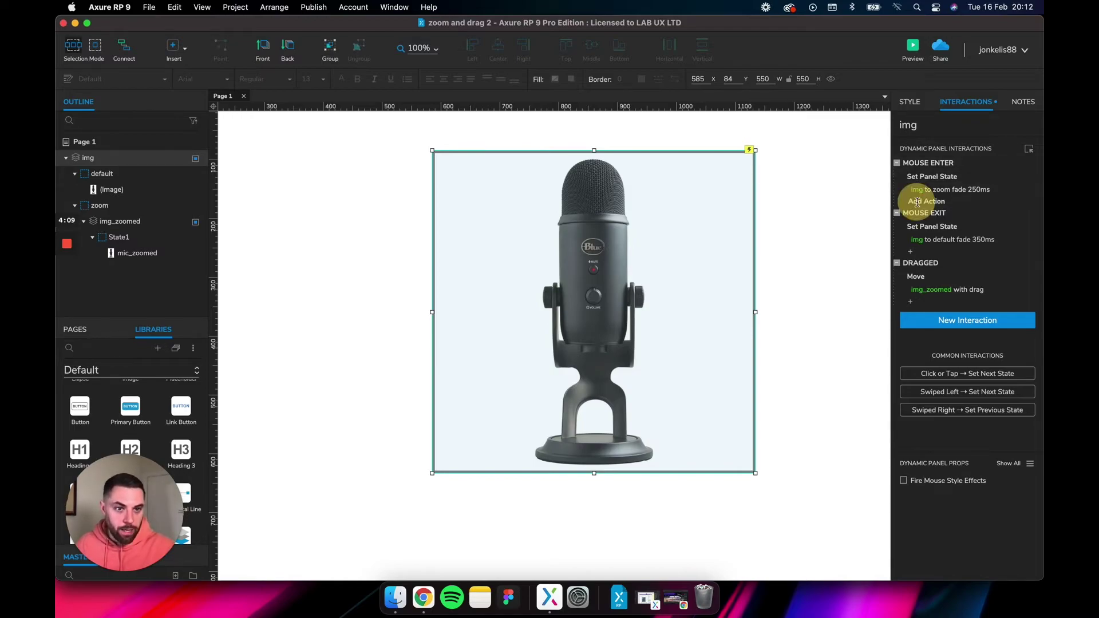
left_click(910, 241)
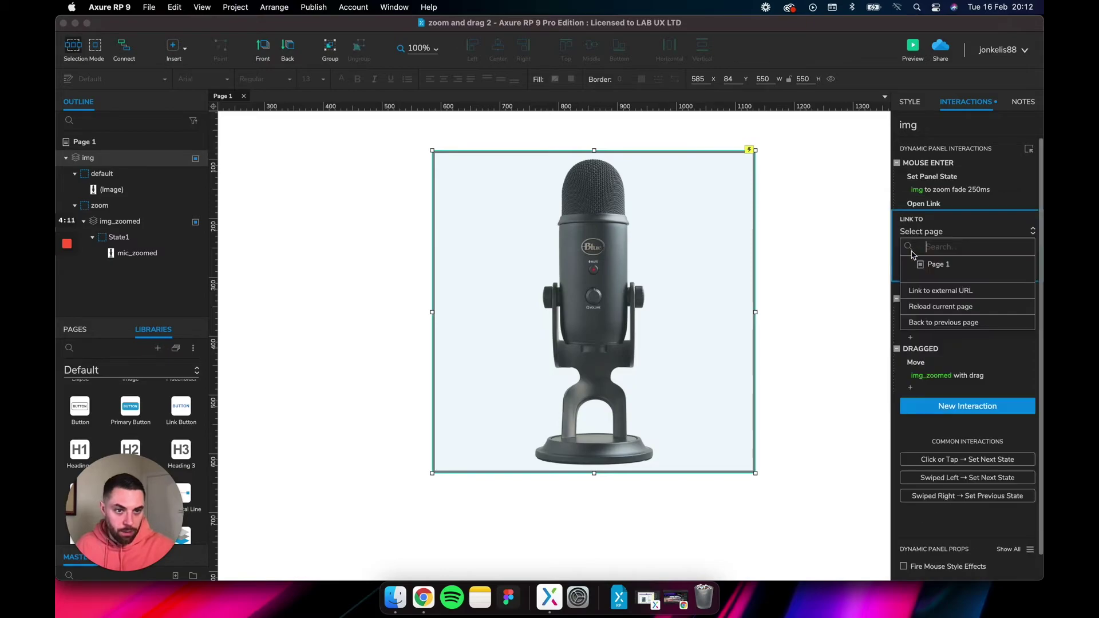
left_click(924, 289)
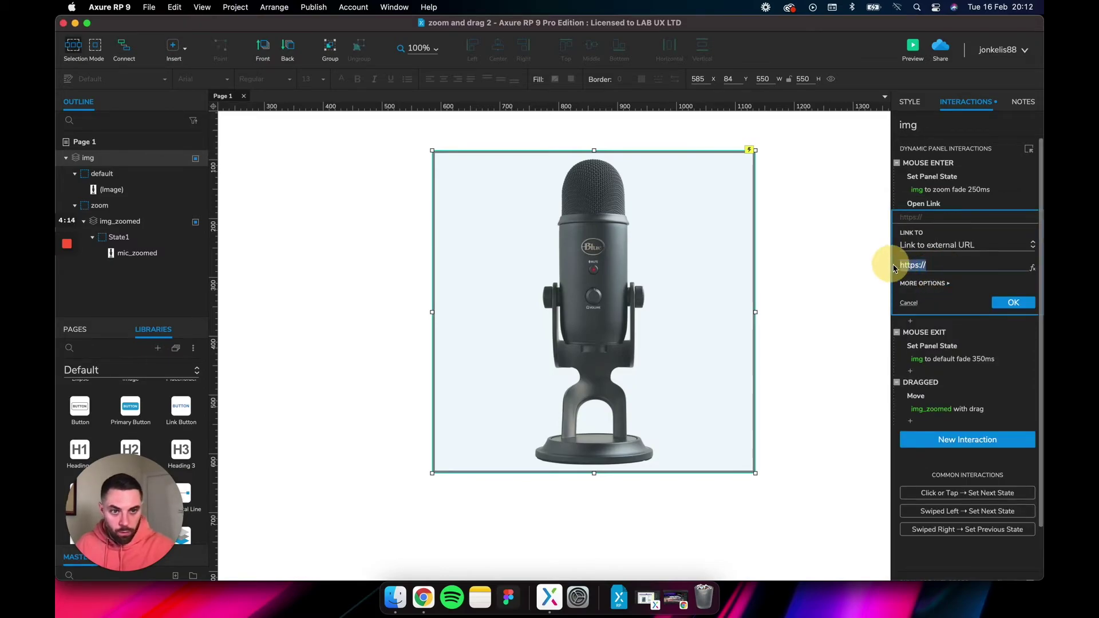
key("super+v")
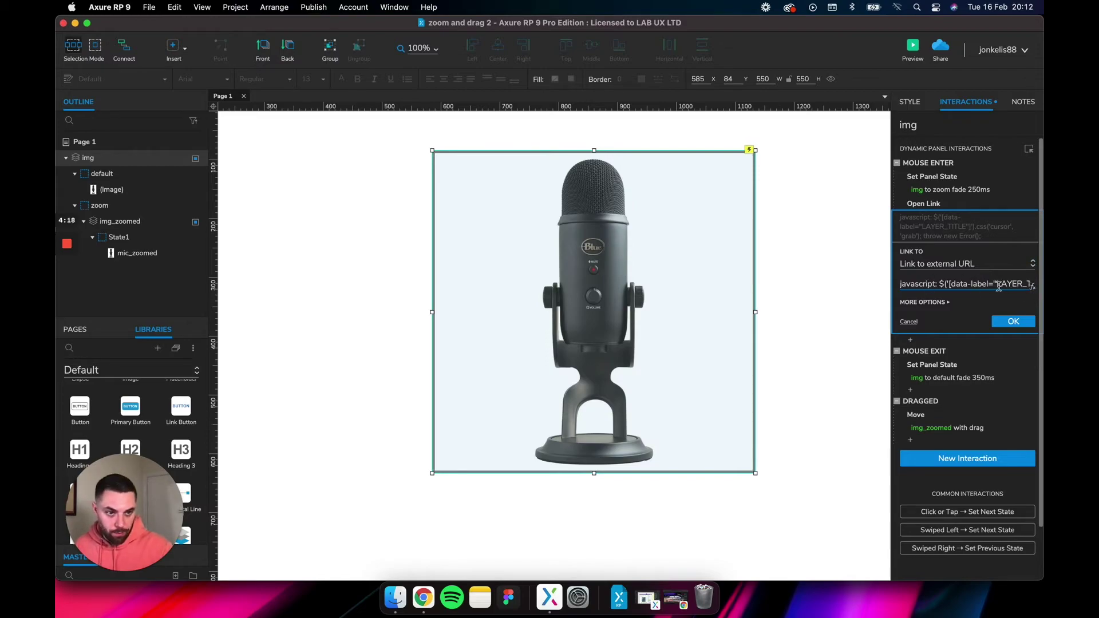
Replace LAYER_TITLE in the snippet with mic_zoomed and confirm the link action.
left_click(1032, 286)
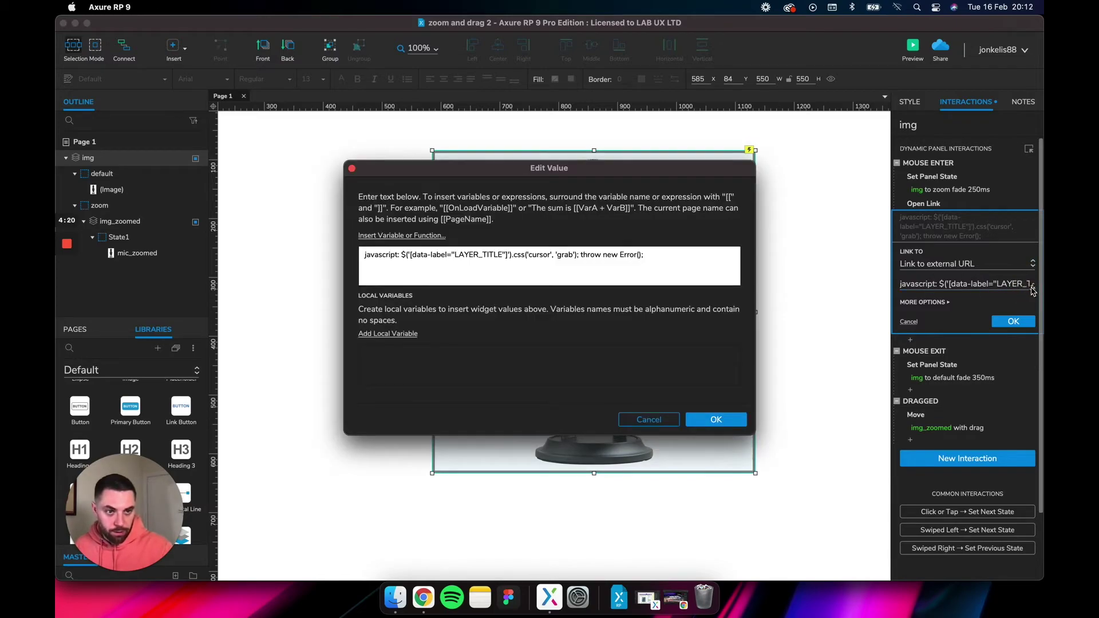
left_click_drag(457, 256, 503, 259)
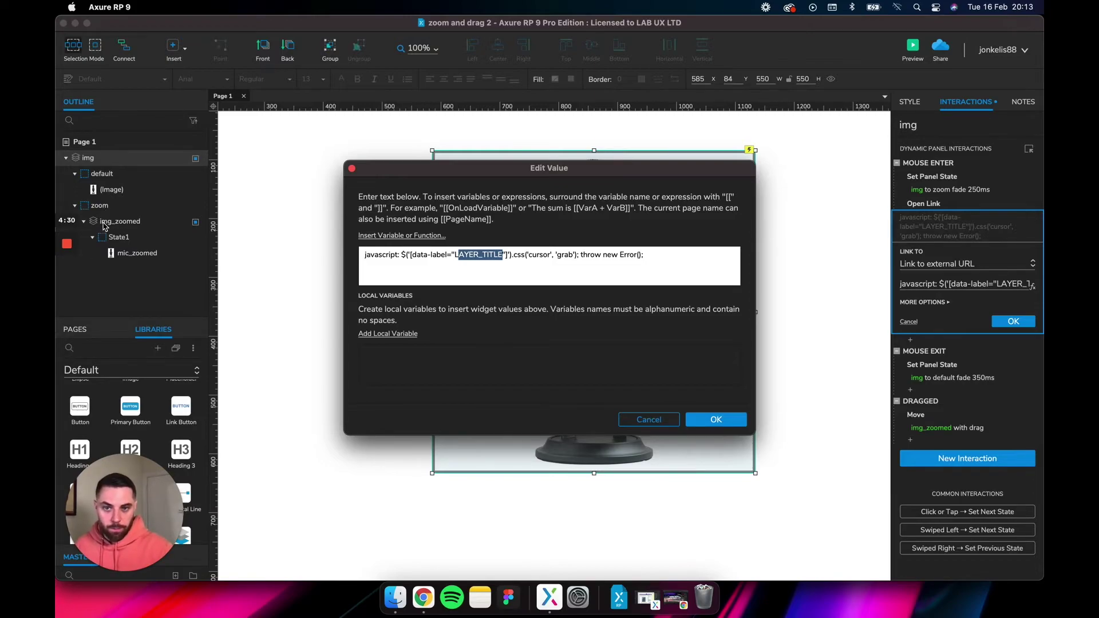
type("mic_")
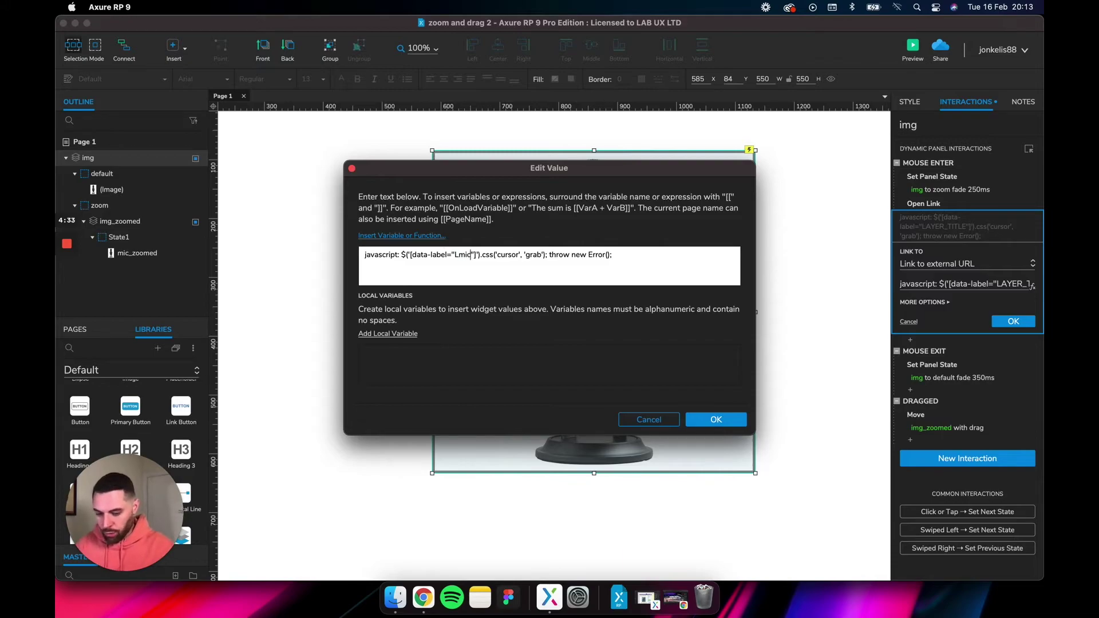
key("BackSpace")
key("BackSpace")
key("BackSpace")
key("BackSpace")
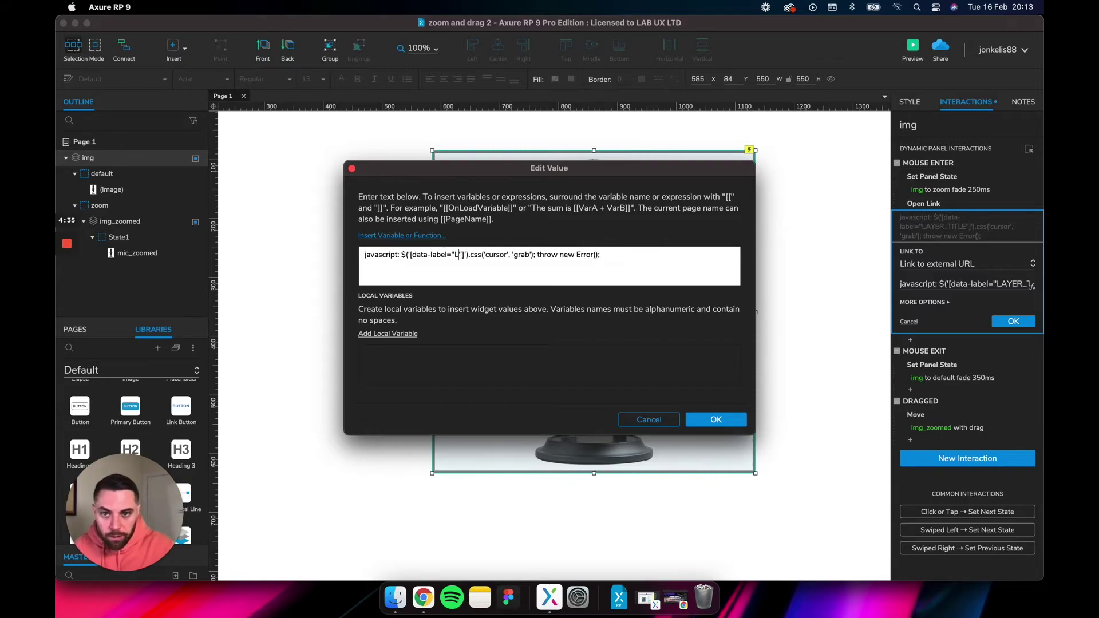
key("BackSpace")
type("mic_zoome")
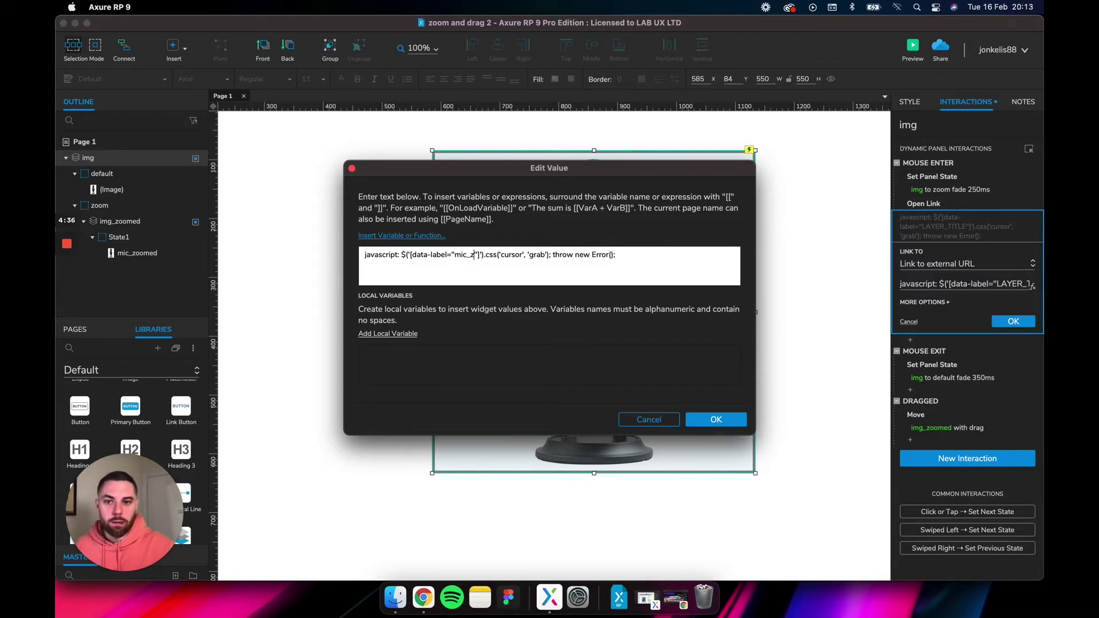
type("d")
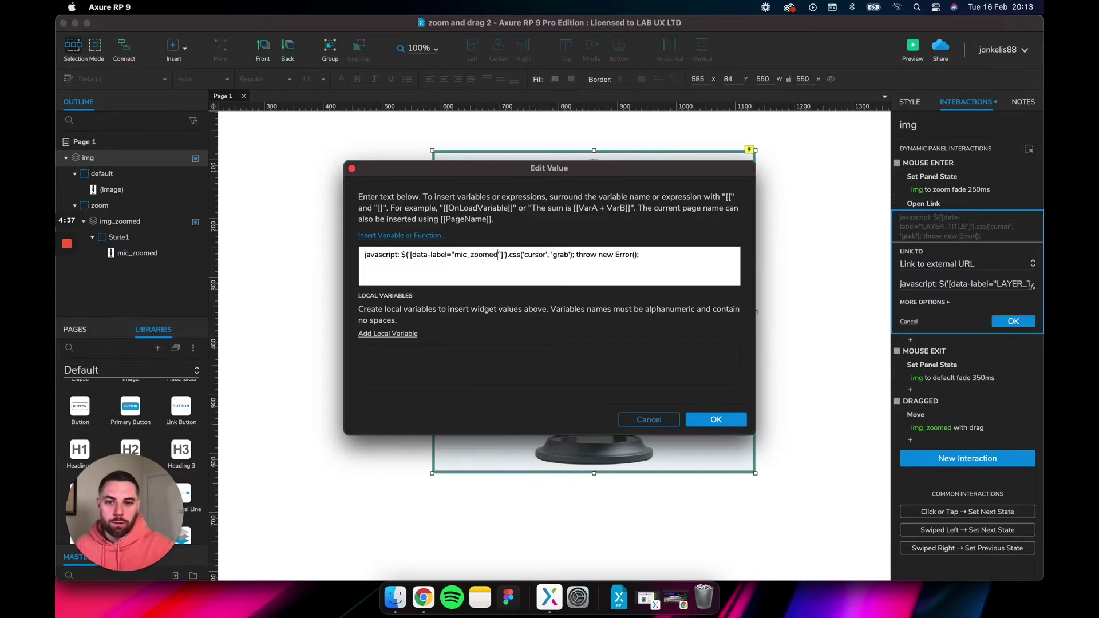
left_click(716, 421)
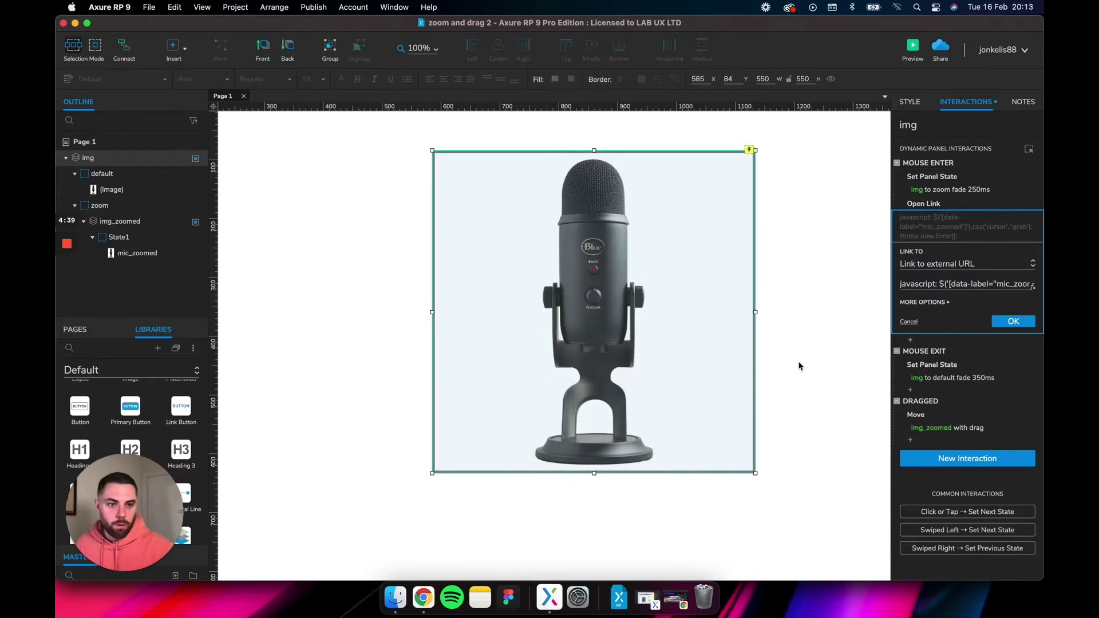
left_click(1011, 322)
left_click(851, 257)
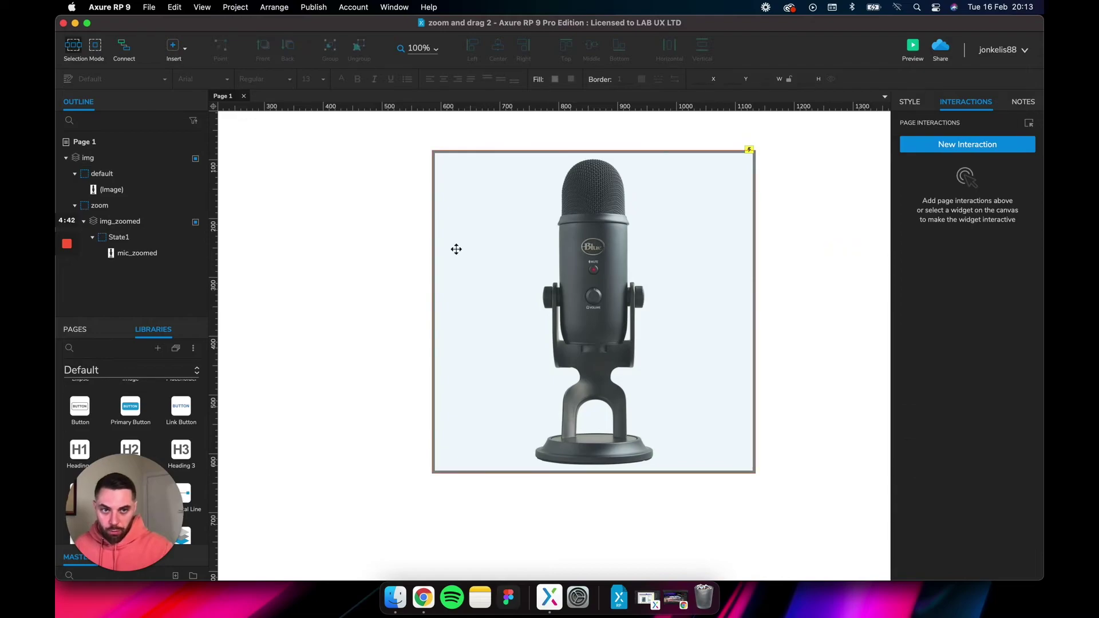
left_click(910, 45)
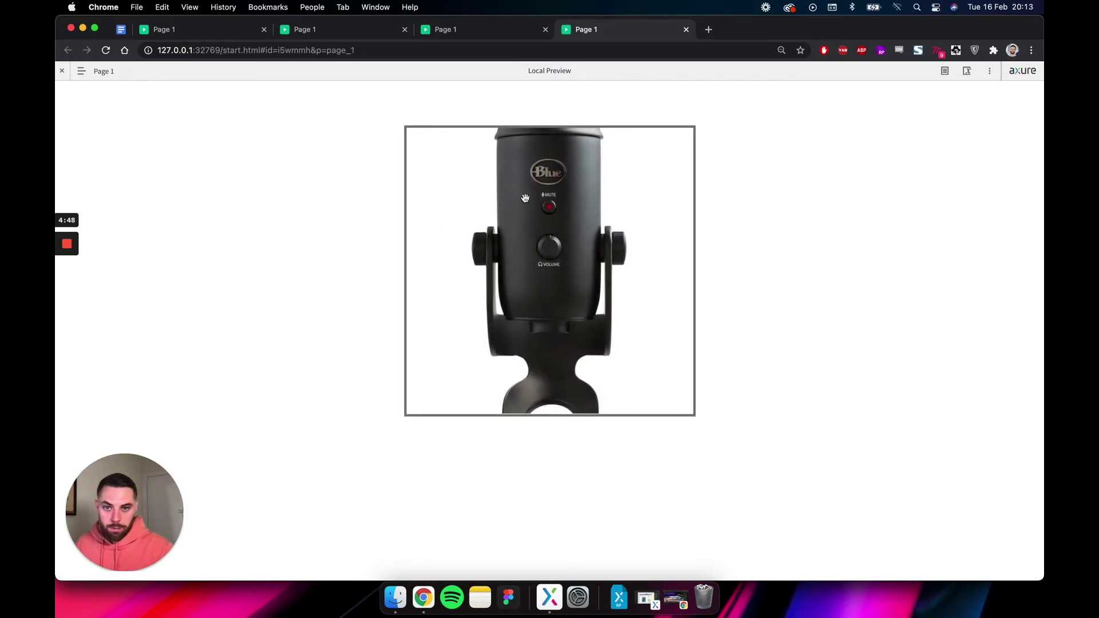
left_click_drag(506, 243, 532, 247)
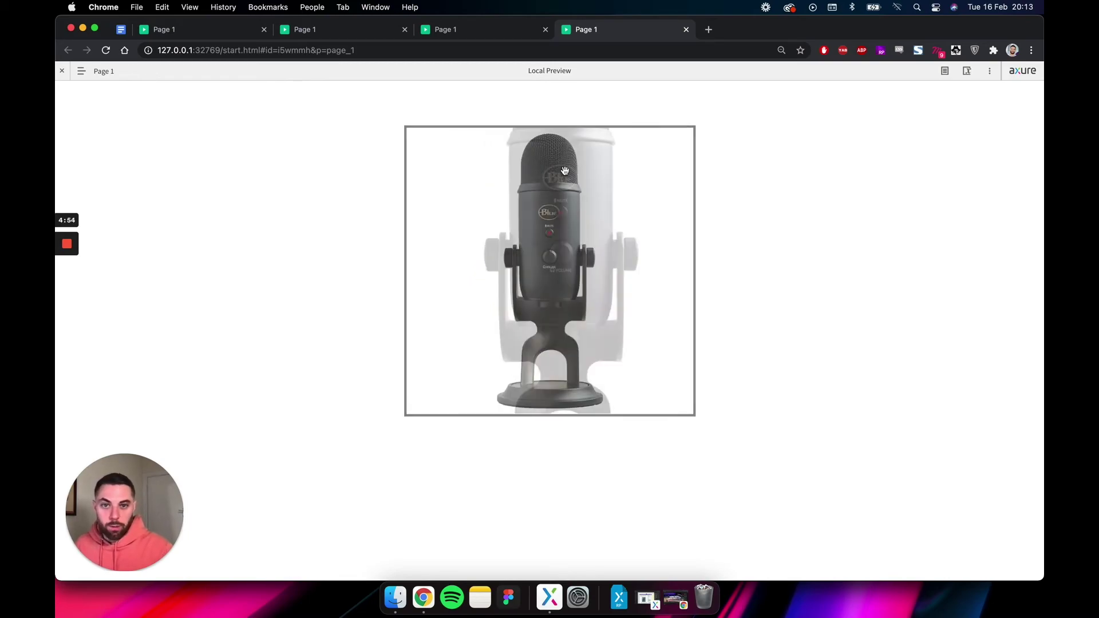
left_click(548, 594)
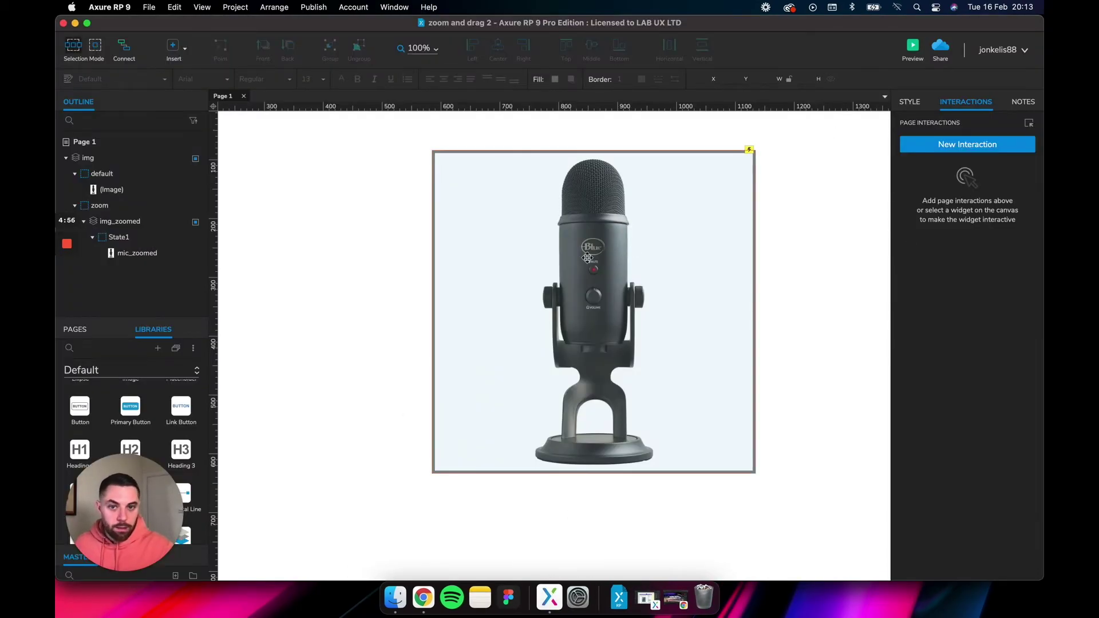
Copy the grab-cursor javascript action and paste it into a new Mouse Button Down event on img.
left_click(921, 209)
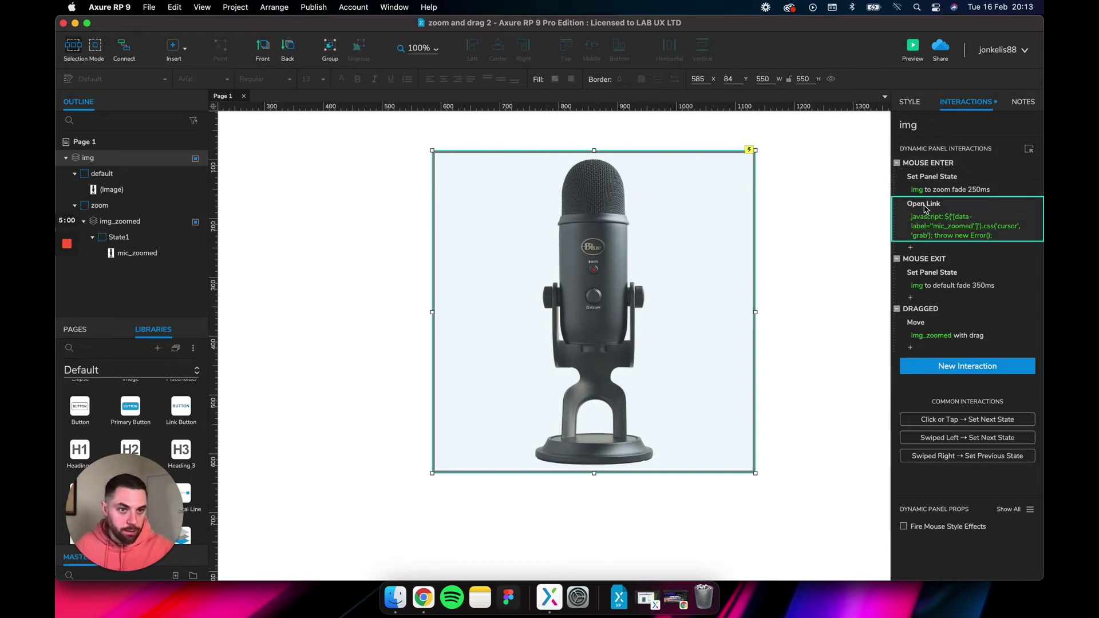
left_click(950, 367)
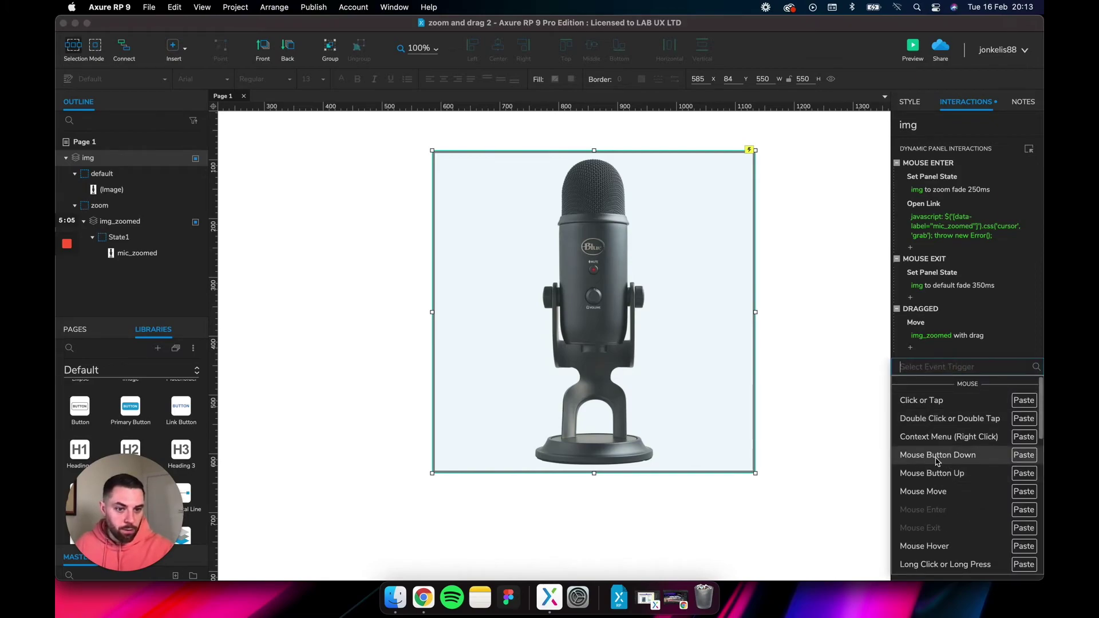
left_click(1023, 455)
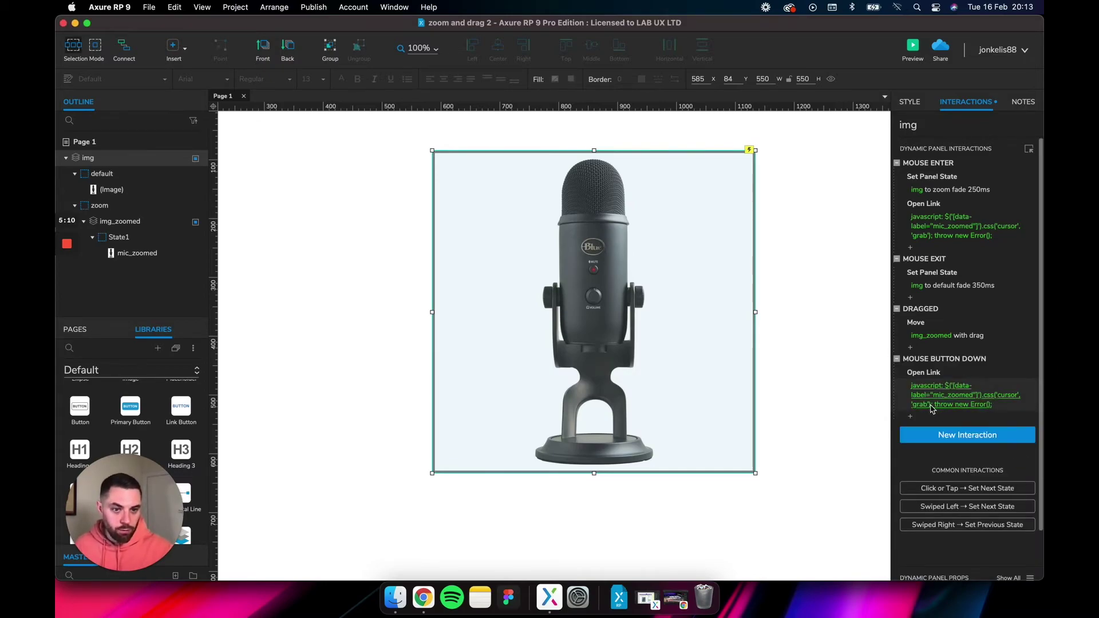
Change the pasted javascript's cursor from grab to grabbing.
left_click(932, 408)
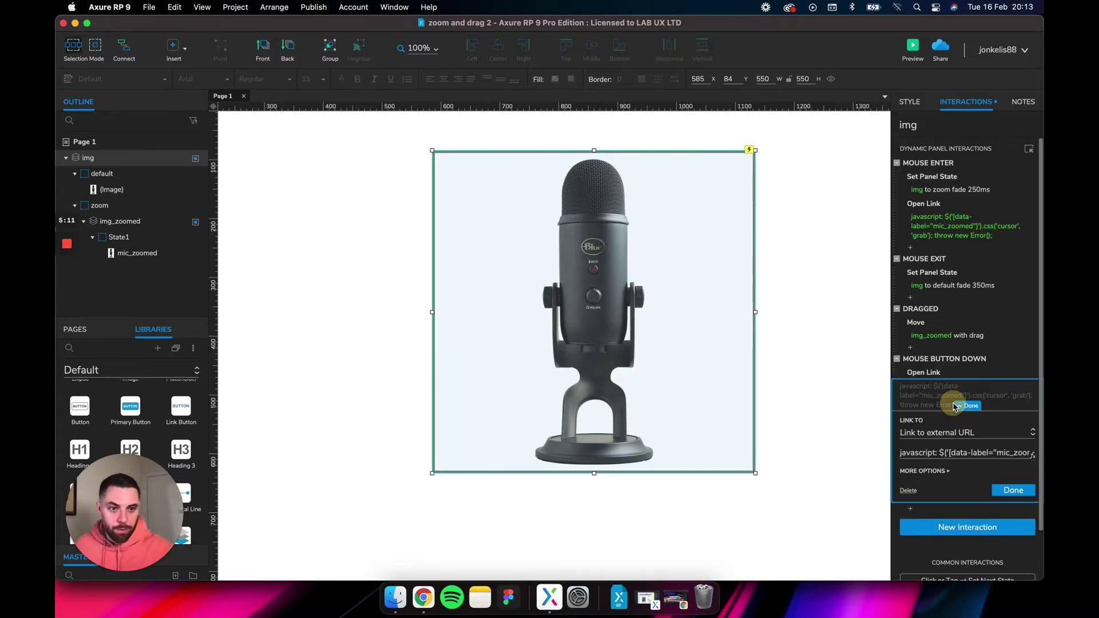
left_click(1032, 455)
left_click(569, 254)
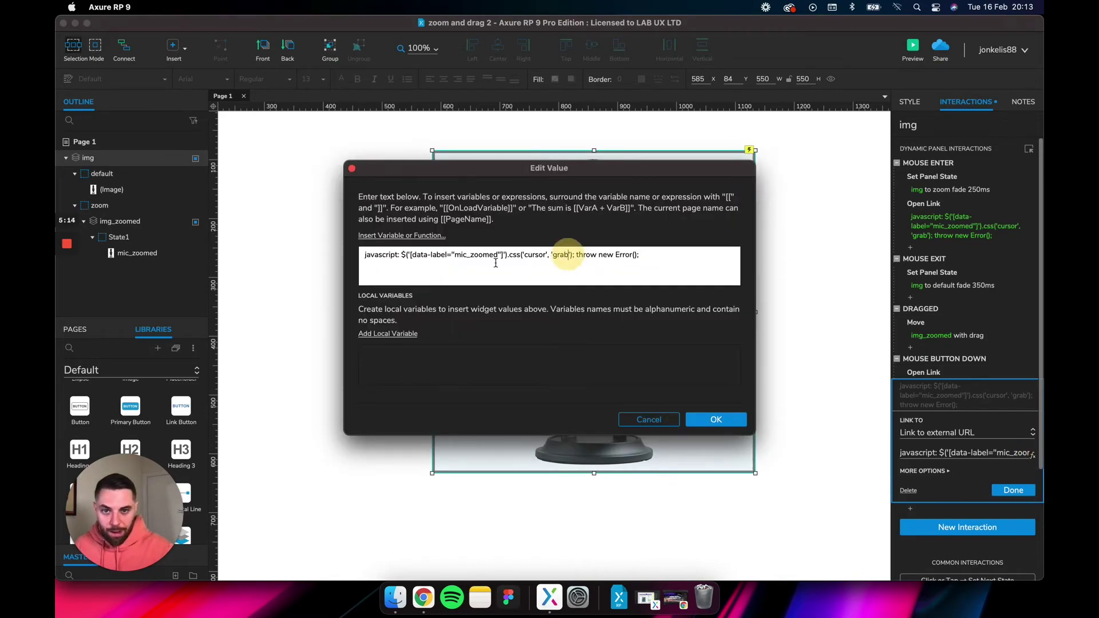
type("bing")
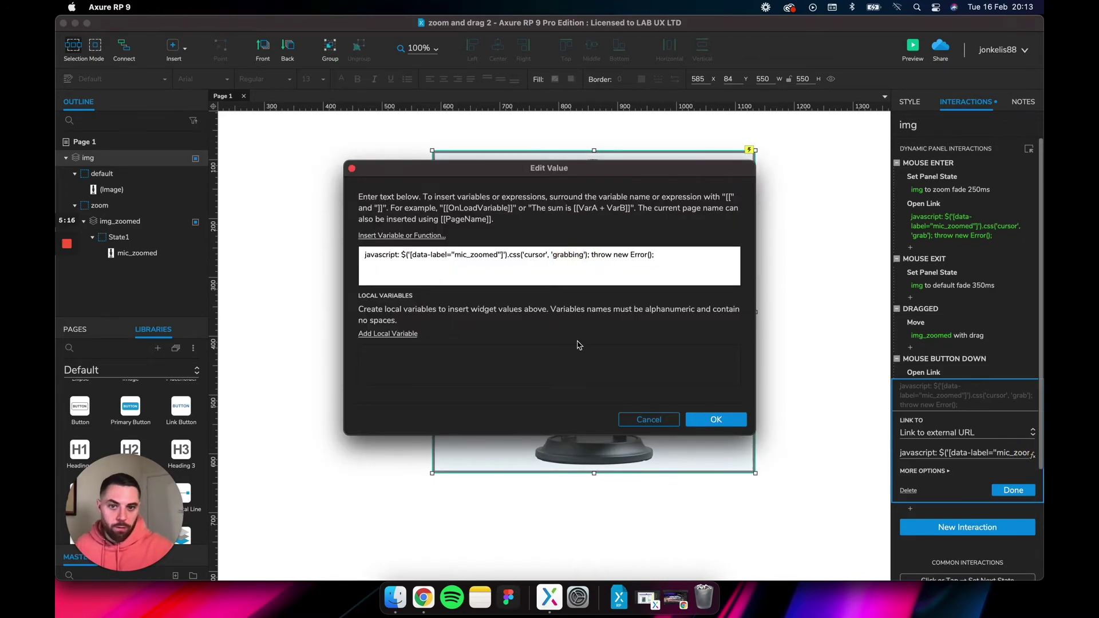
left_click(715, 419)
left_click(1013, 490)
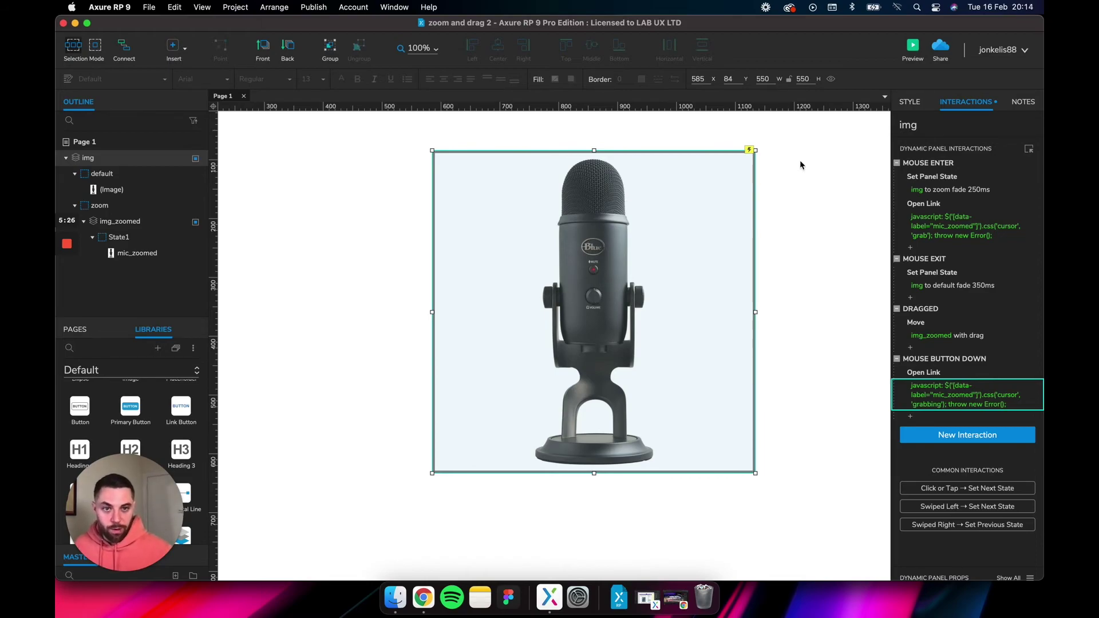
Copy img's grab-cursor javascript action and paste it into a new Mouse Button Up event.
left_click(789, 235)
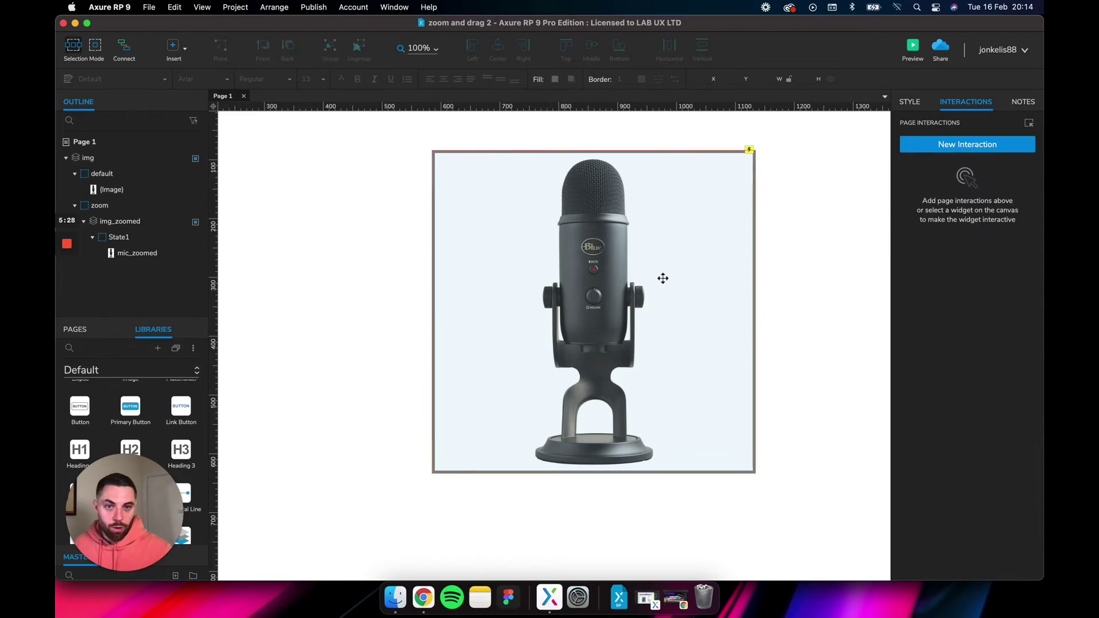
left_click(641, 311)
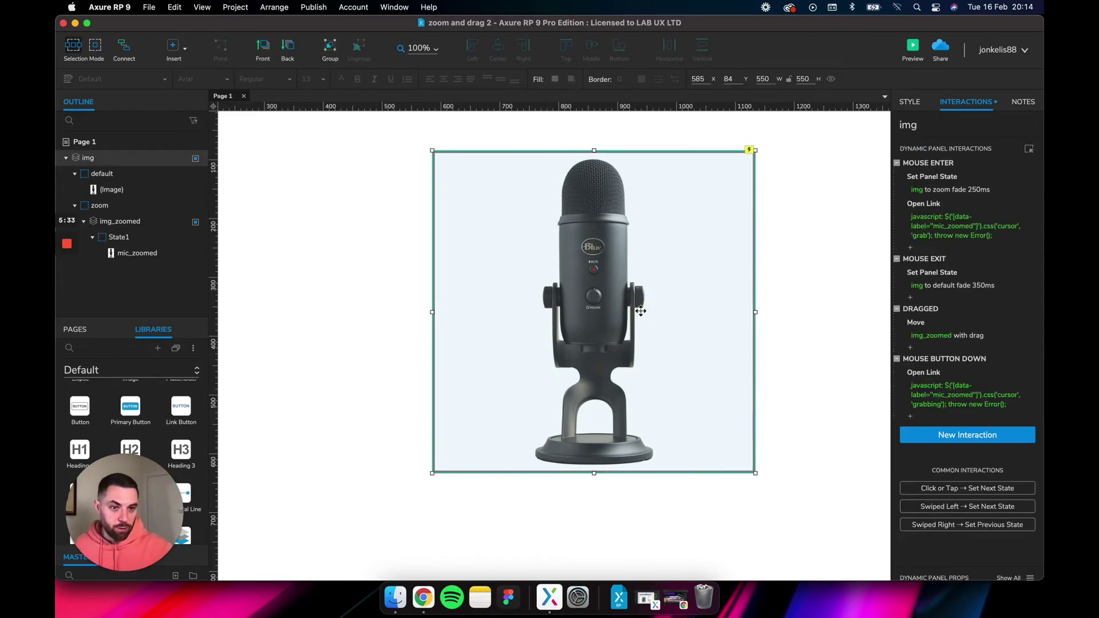
left_click(931, 375)
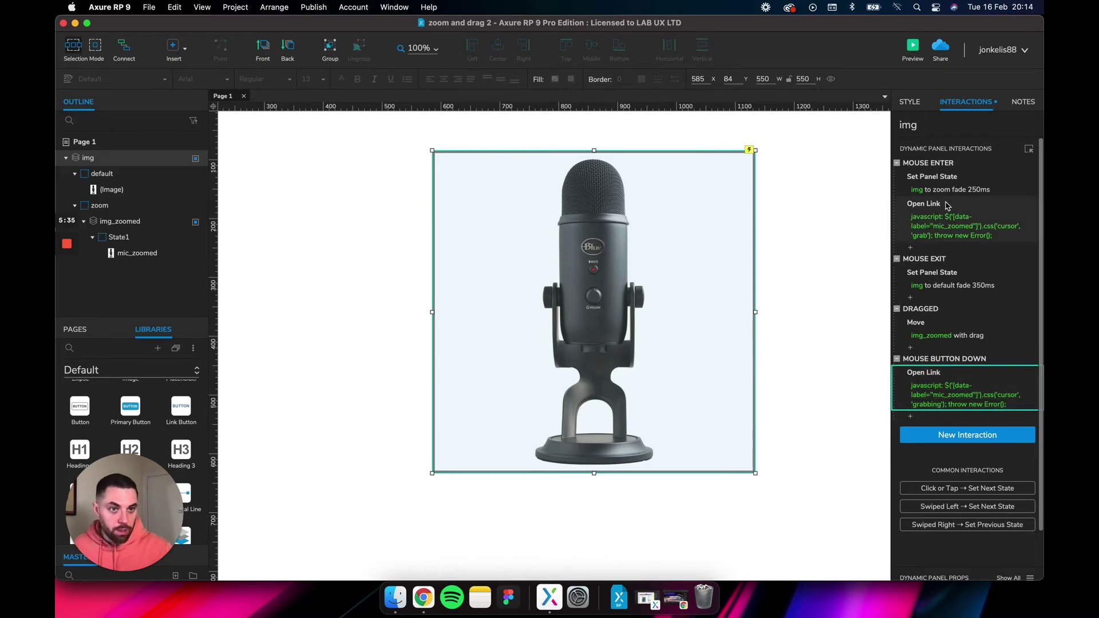
left_click(921, 205)
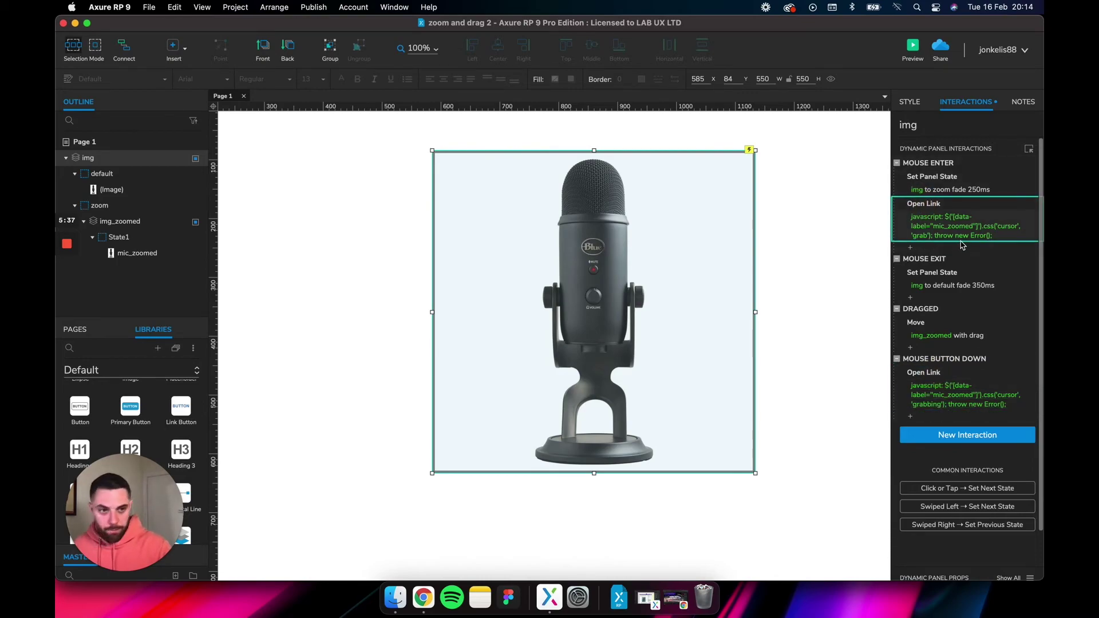
left_click(949, 431)
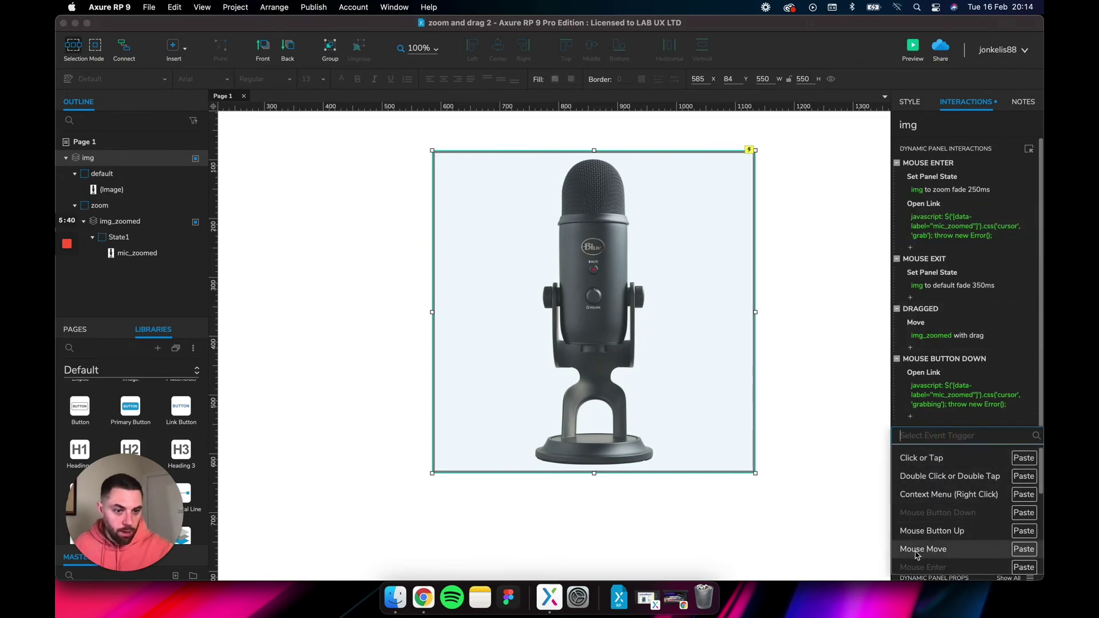
scroll(916, 549, "down", 3)
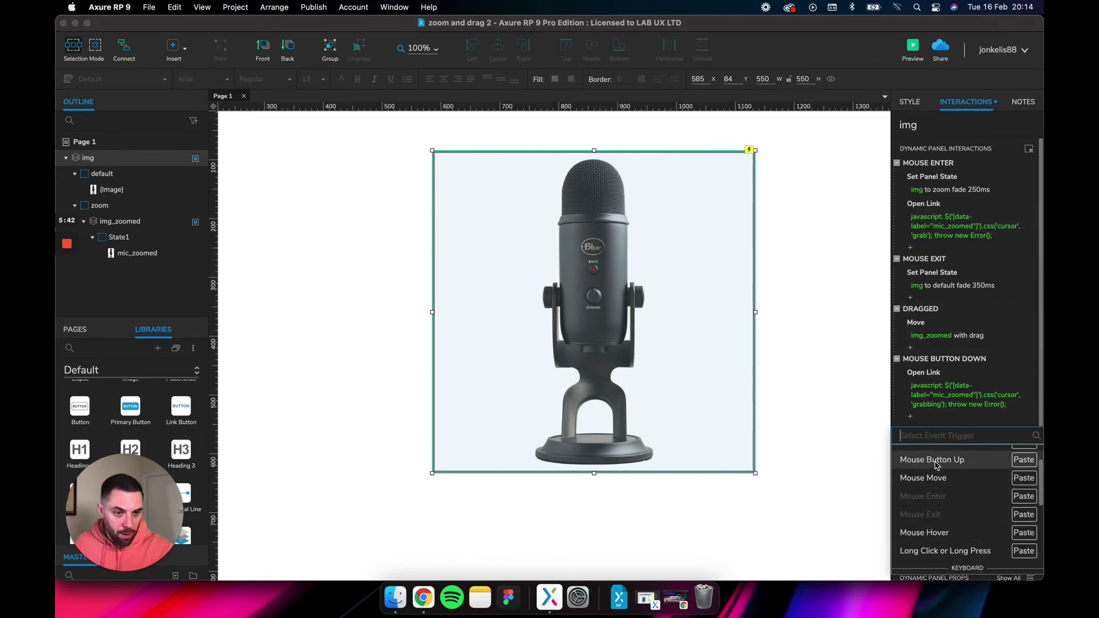
left_click(1024, 462)
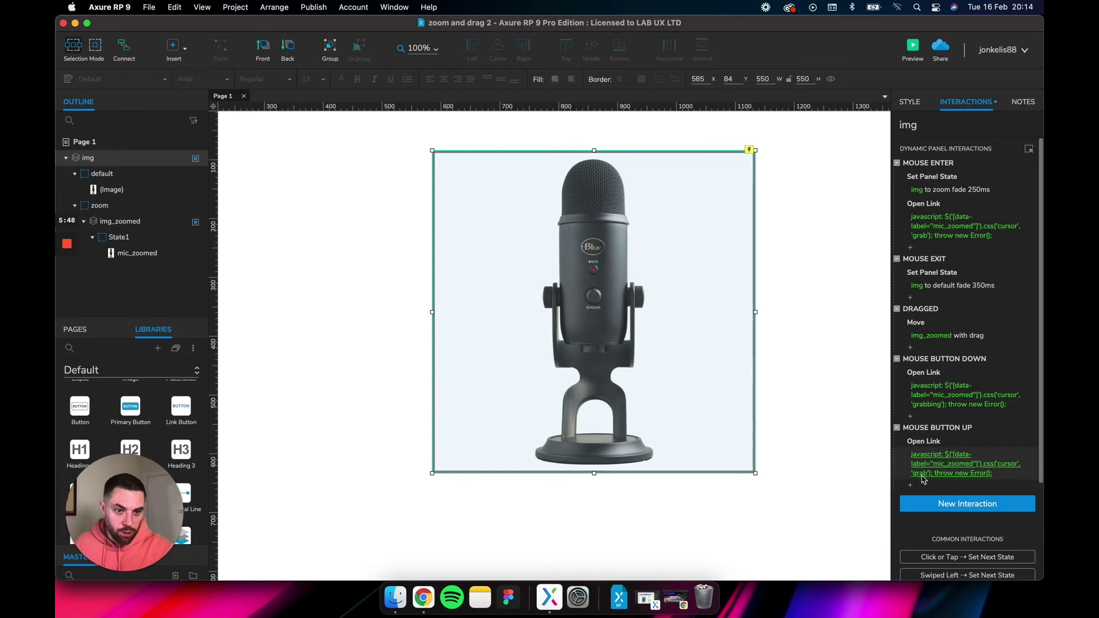
left_click(801, 396)
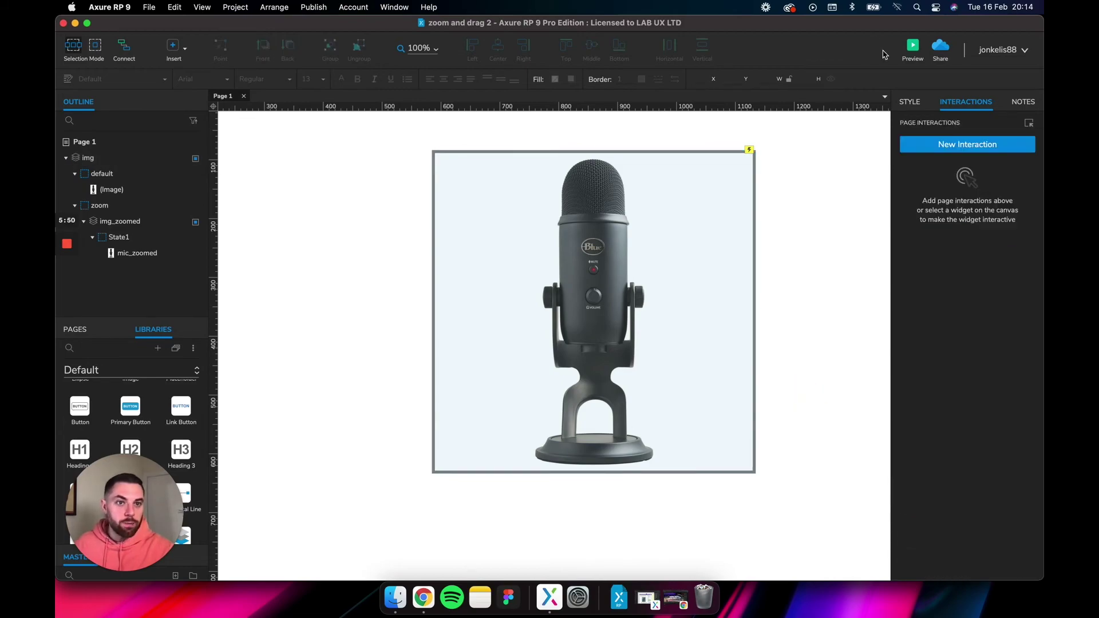
Preview the prototype in Chrome and drag the zoomed microphone to test panning and cursors.
left_click(917, 47)
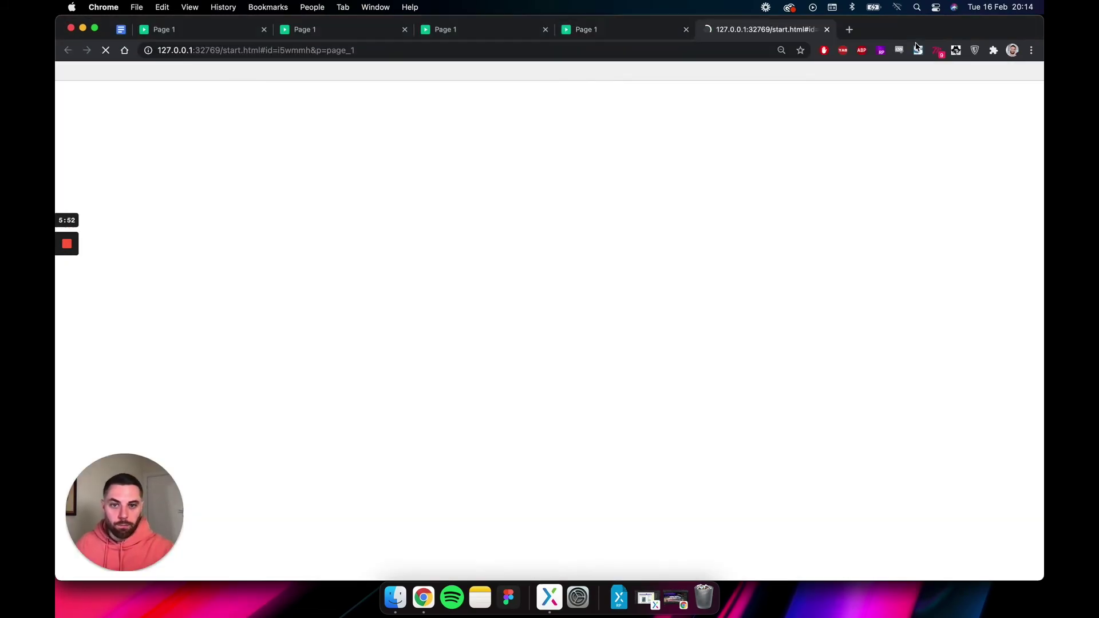
mouse_move(542, 233)
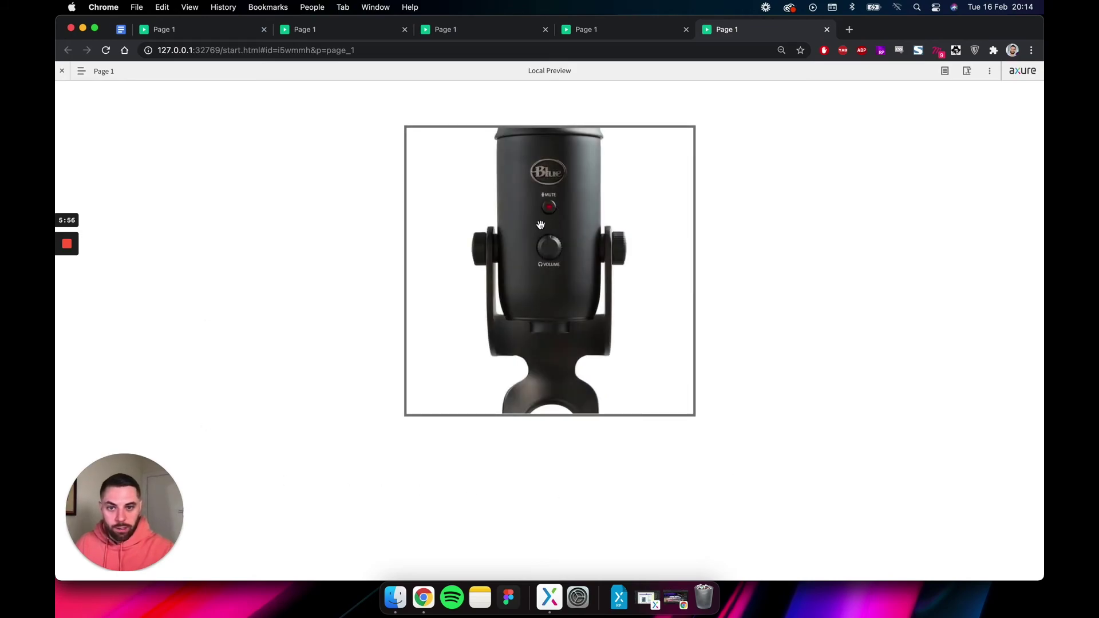
left_click(540, 225)
left_click_drag(540, 225, 569, 228)
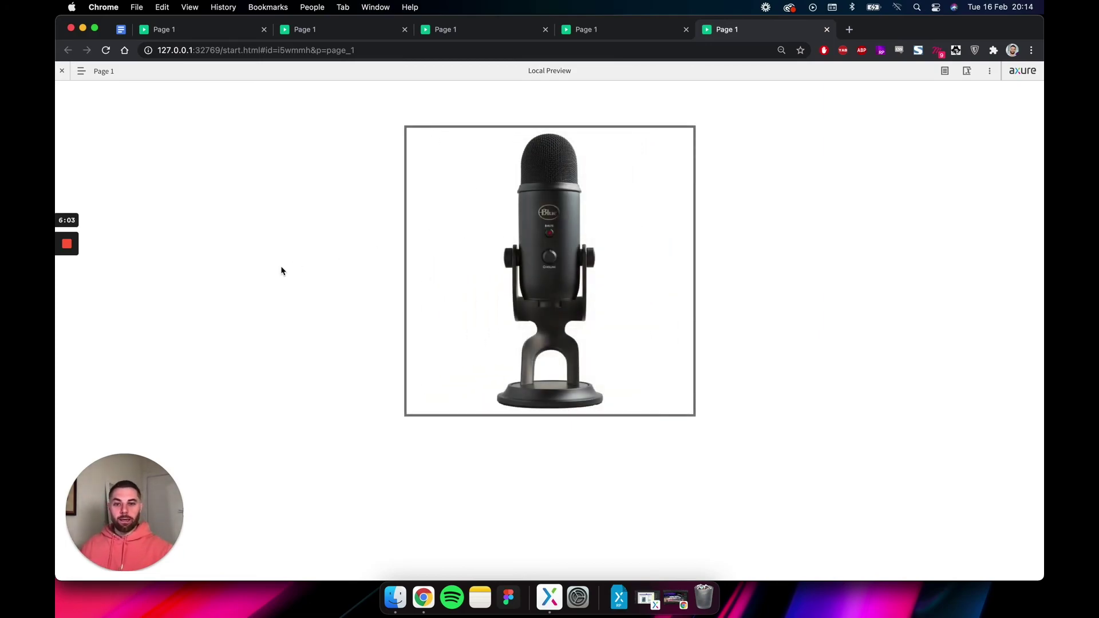
left_click(478, 238)
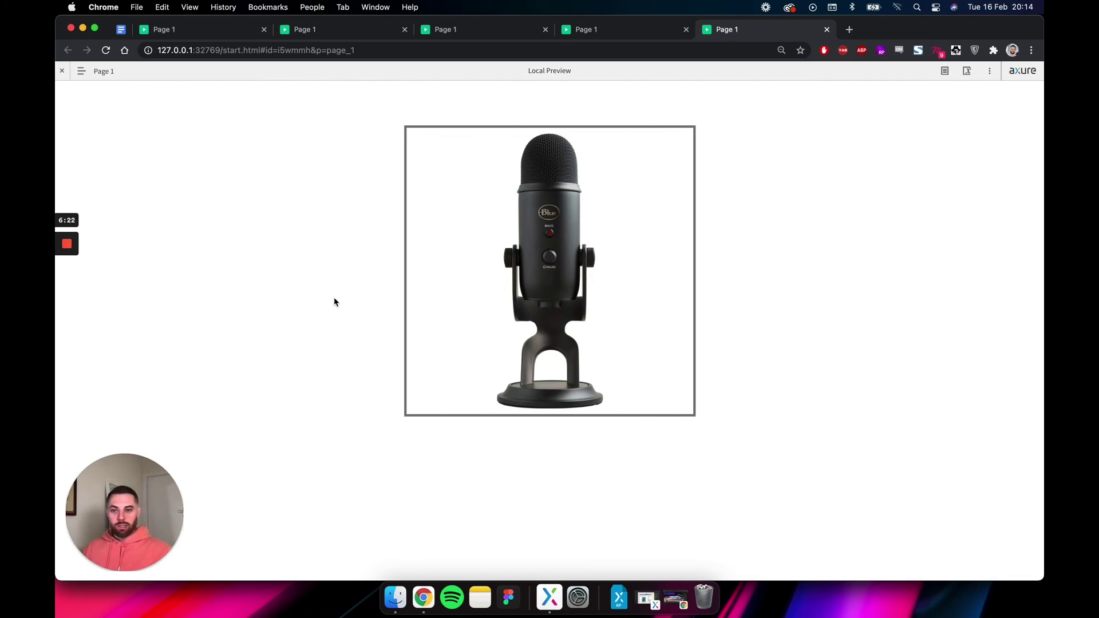
Drag the zoomed microphone again, then move off the image so it zooms back out.
mouse_move(550, 240)
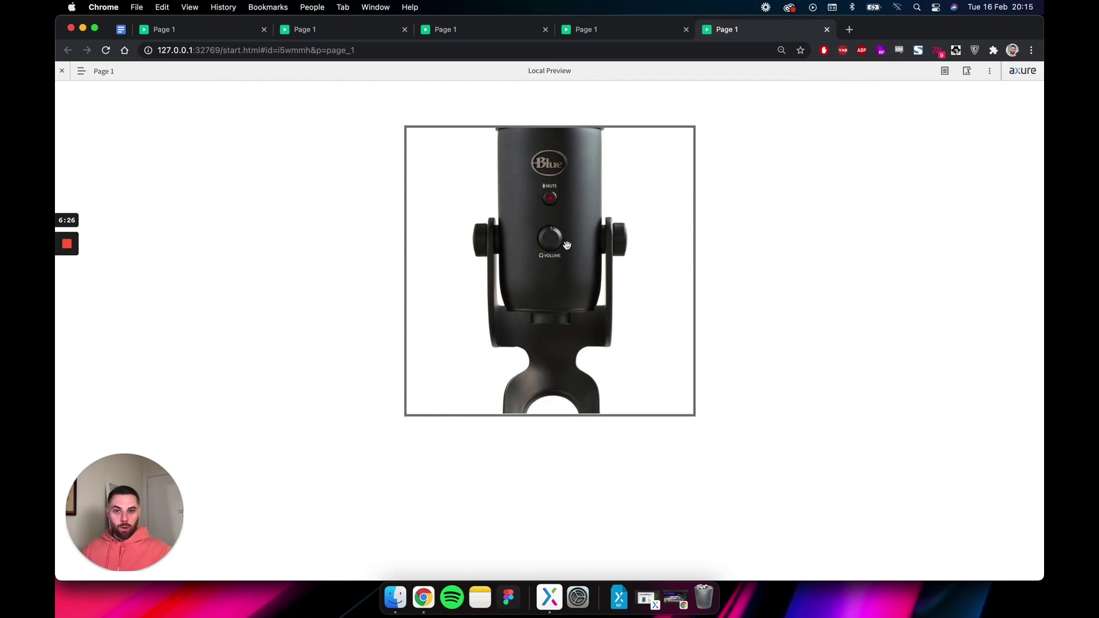
left_click(544, 219)
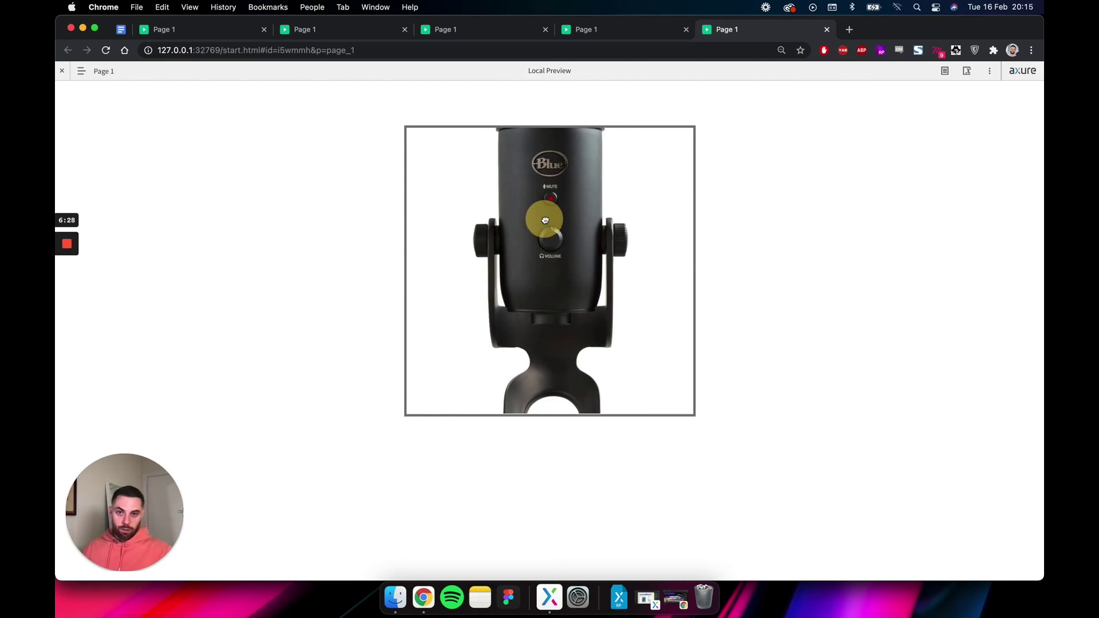
mouse_move(545, 220)
left_mouse_down()
mouse_move(555, 221)
mouse_move(540, 252)
mouse_move(543, 231)
left_mouse_up()
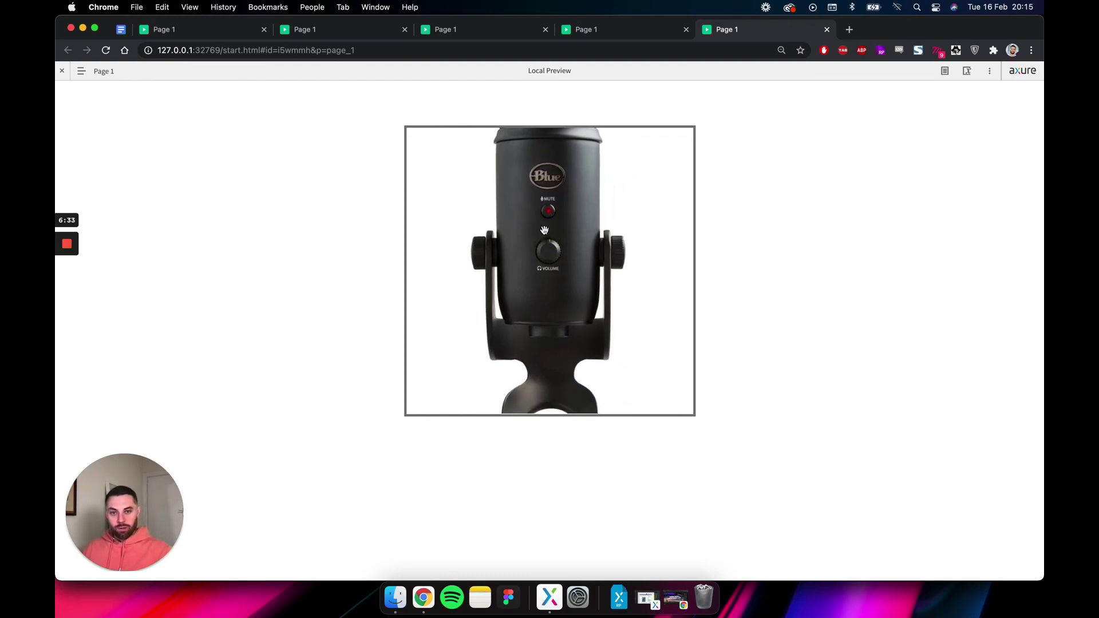
left_click(290, 210)
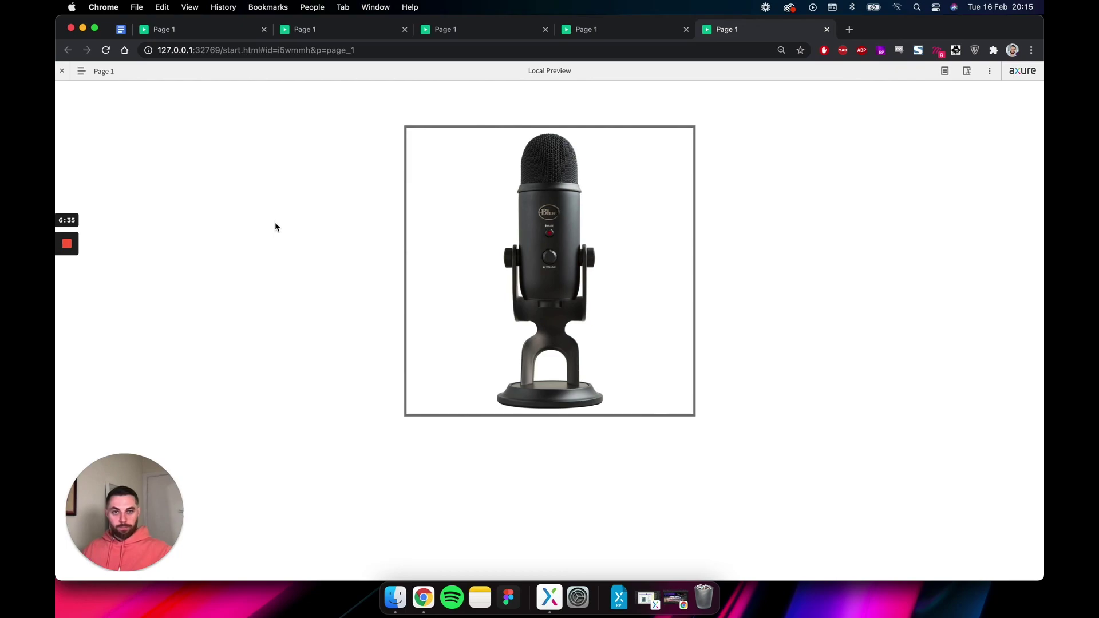